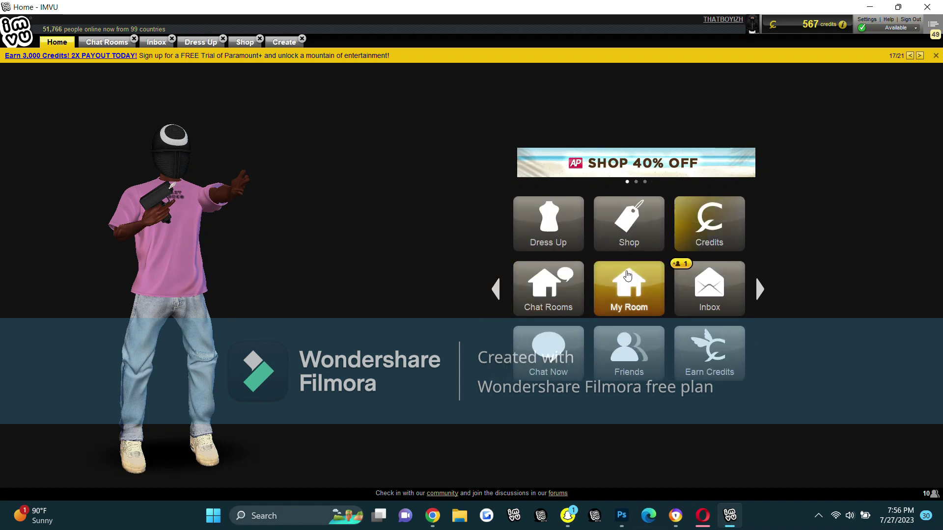
# Step: From the Creator Program page, derive a new product from Empty Male Clothing (9911131)
pyautogui.click(496, 292)
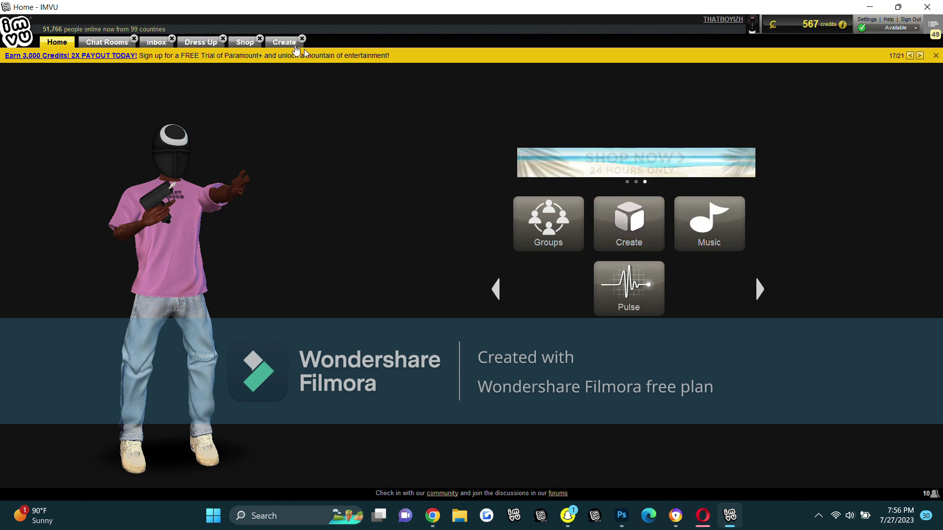
pyautogui.click(285, 43)
pyautogui.click(86, 221)
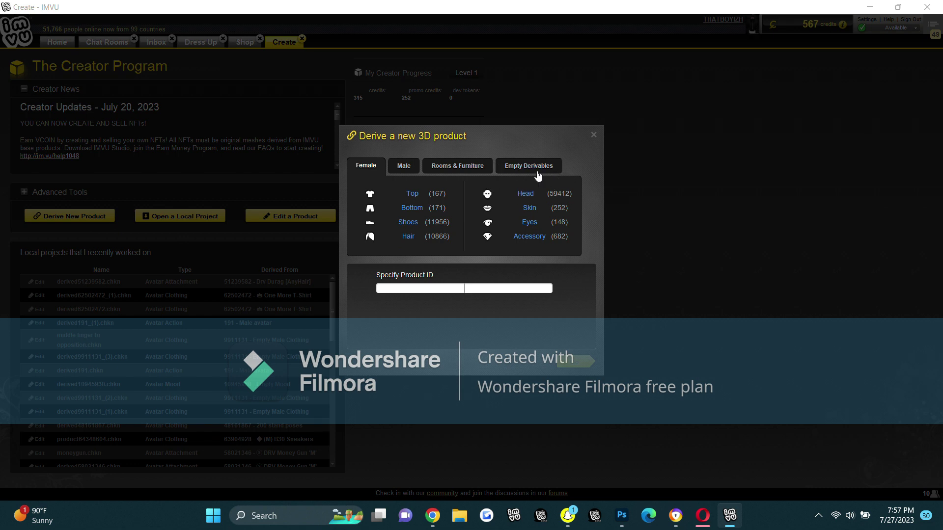
pyautogui.click(539, 176)
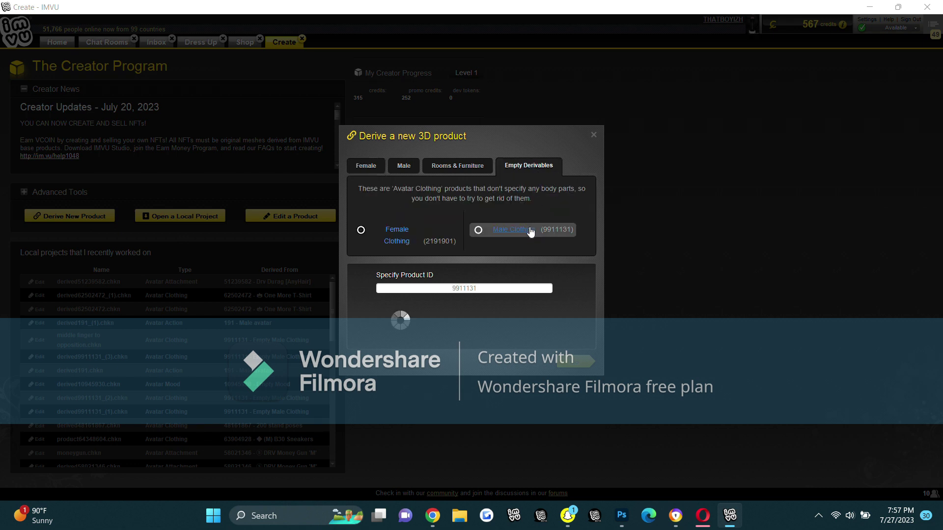
pyautogui.click(586, 366)
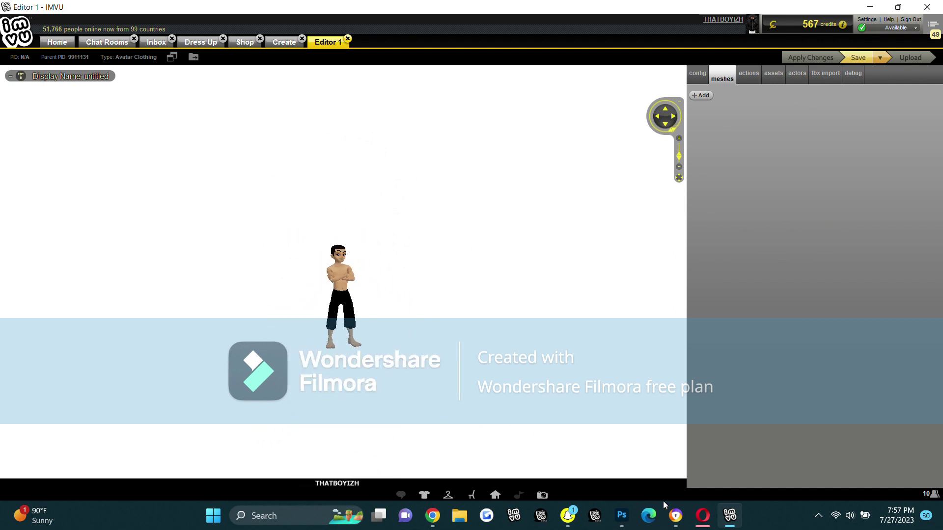
pyautogui.click(710, 519)
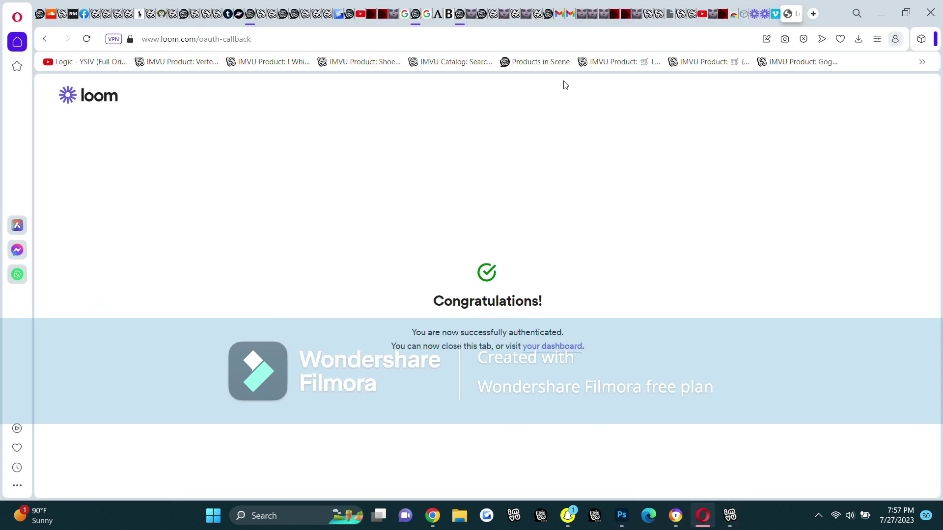
# Step: Close Opera's Vimeo video templates tab and minimise all windows with Win+D
pyautogui.click(774, 15)
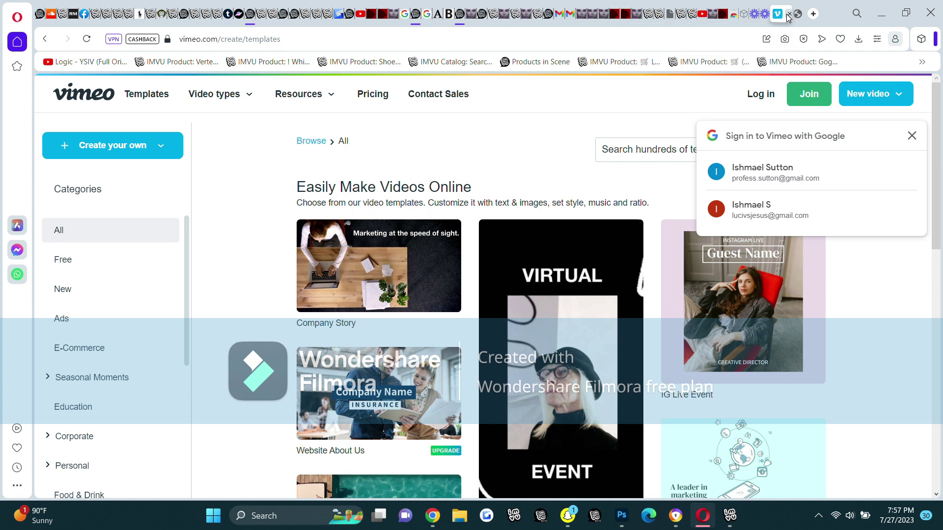
pyautogui.click(788, 15)
pyautogui.press('super+d')
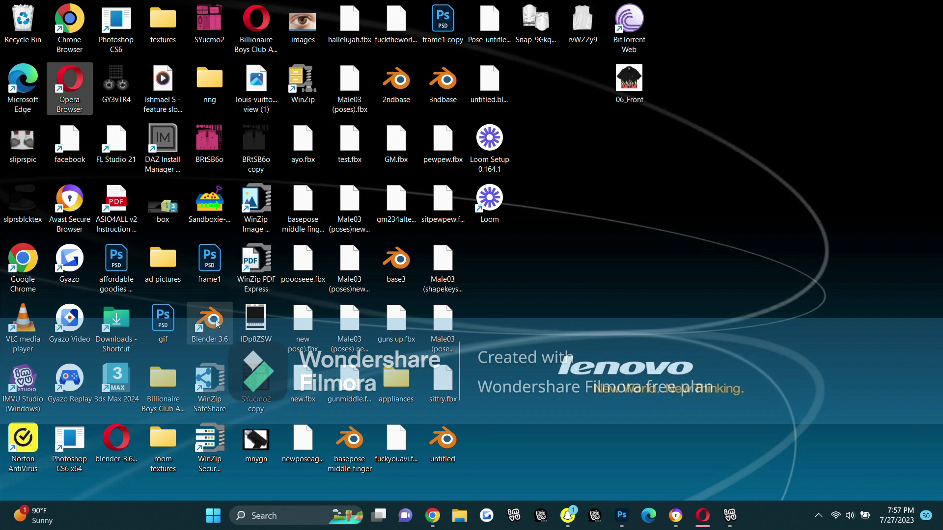
# Step: Start Blender 3.6 from its desktop shortcut
pyautogui.click(213, 339)
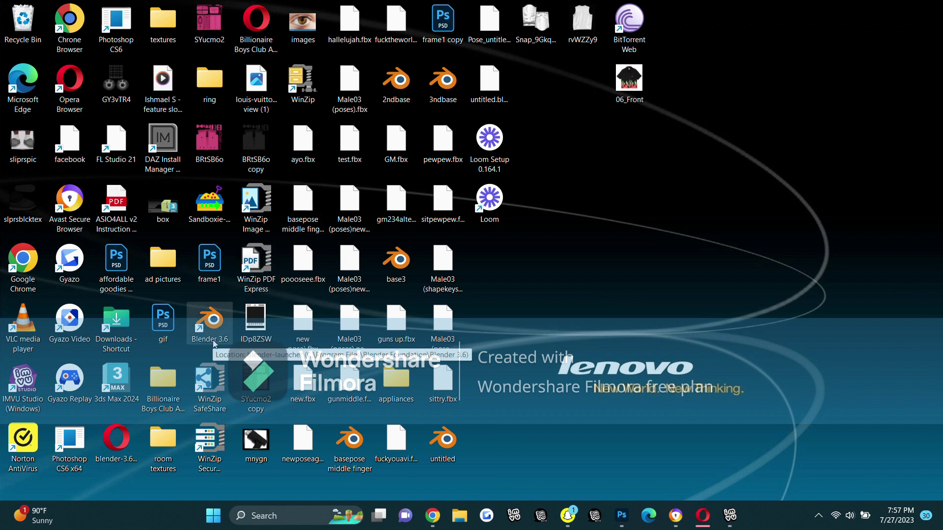
pyautogui.doubleClick(215, 343)
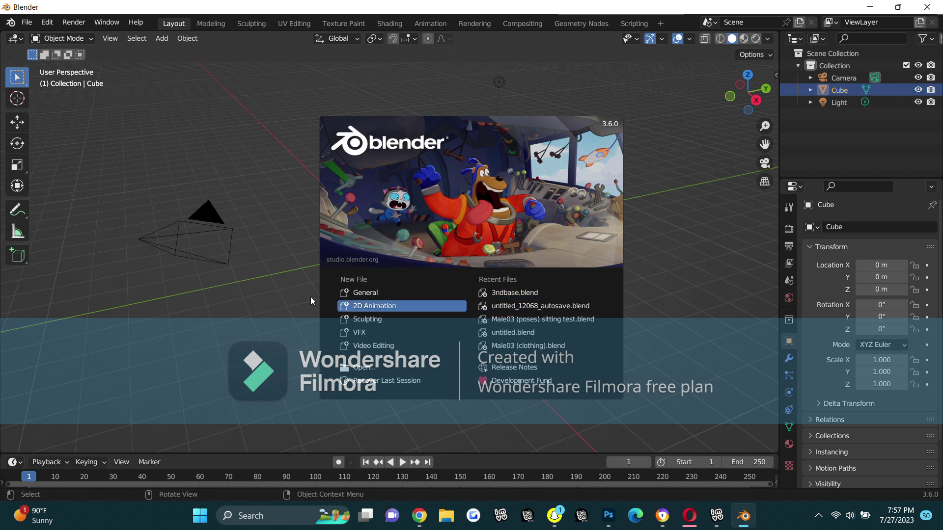
# Step: Use File > Open to load 2ndbase.blend from the Desktop folder
pyautogui.click(35, 25)
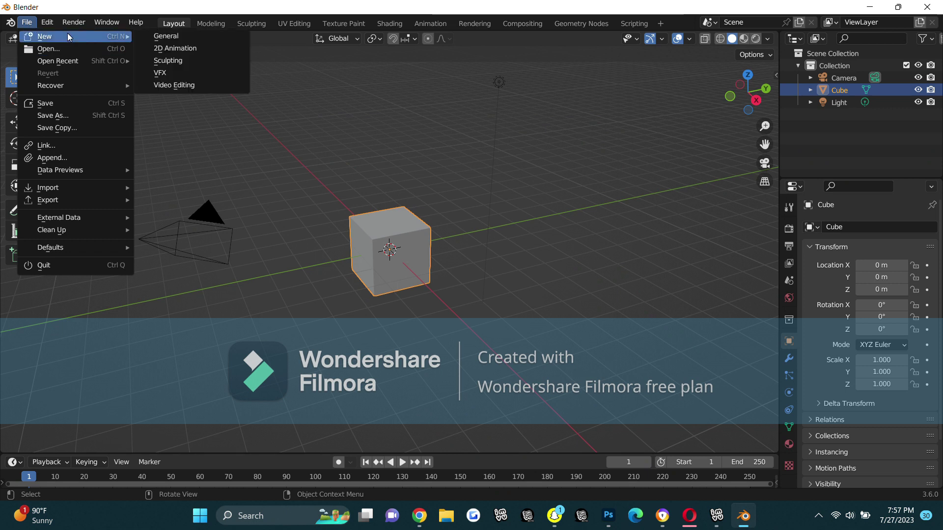
pyautogui.moveTo(44, 37)
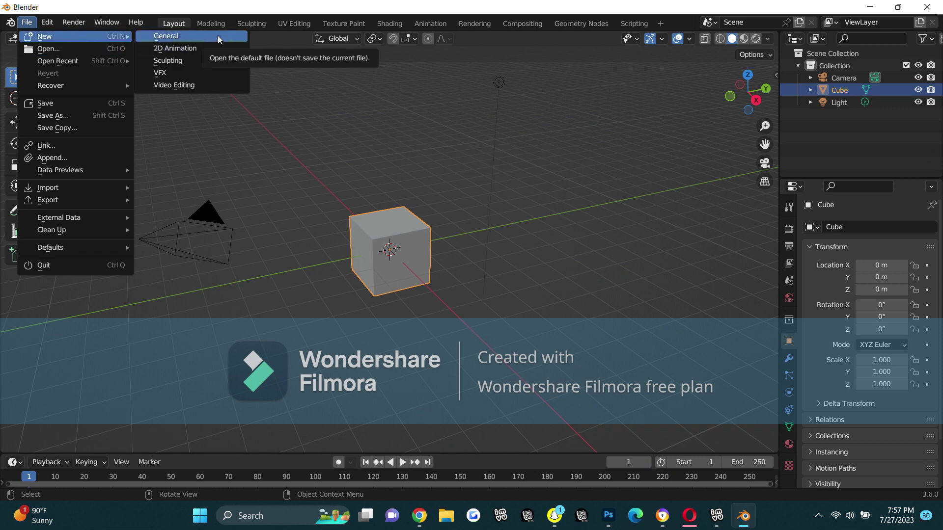
pyautogui.click(67, 46)
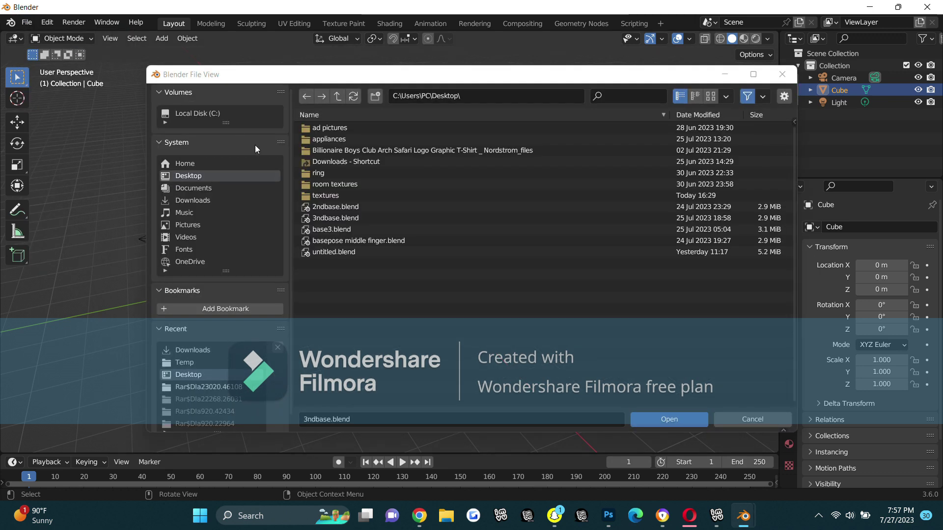
pyautogui.click(240, 205)
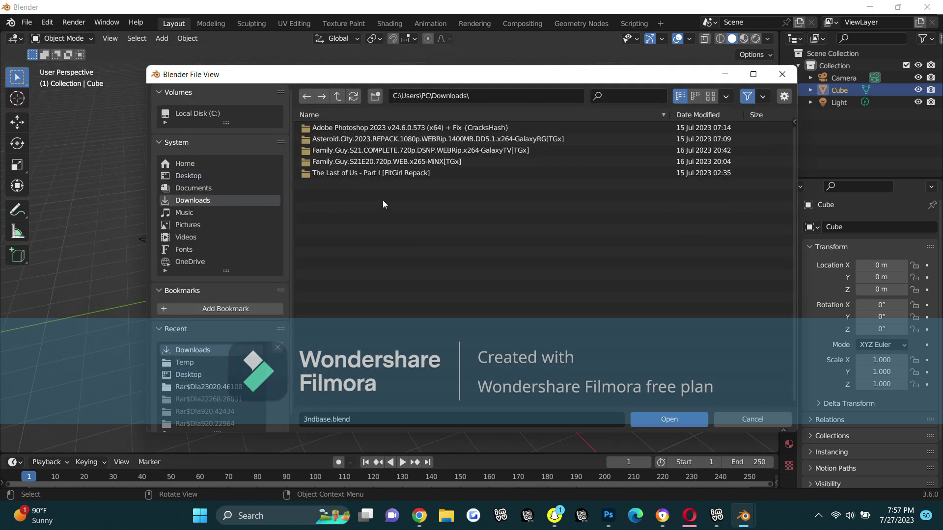
pyautogui.click(243, 187)
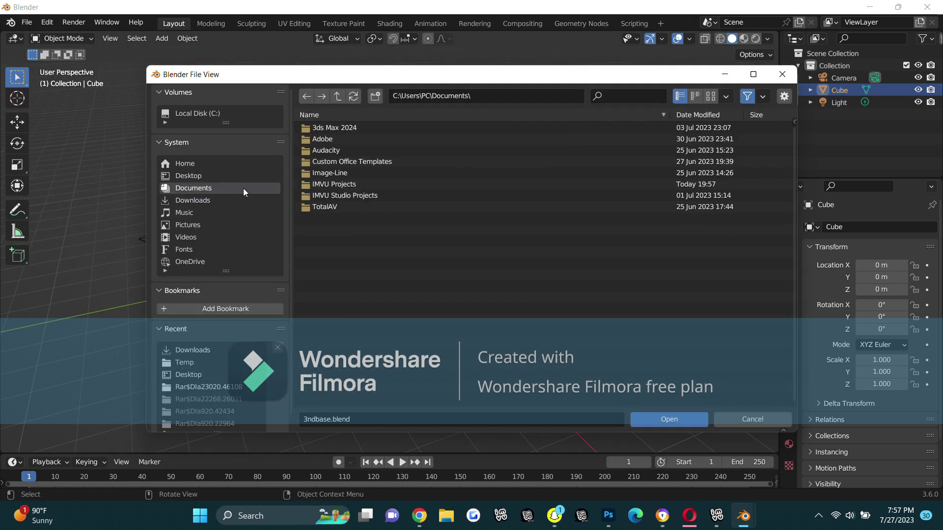
pyautogui.click(245, 195)
pyautogui.click(242, 166)
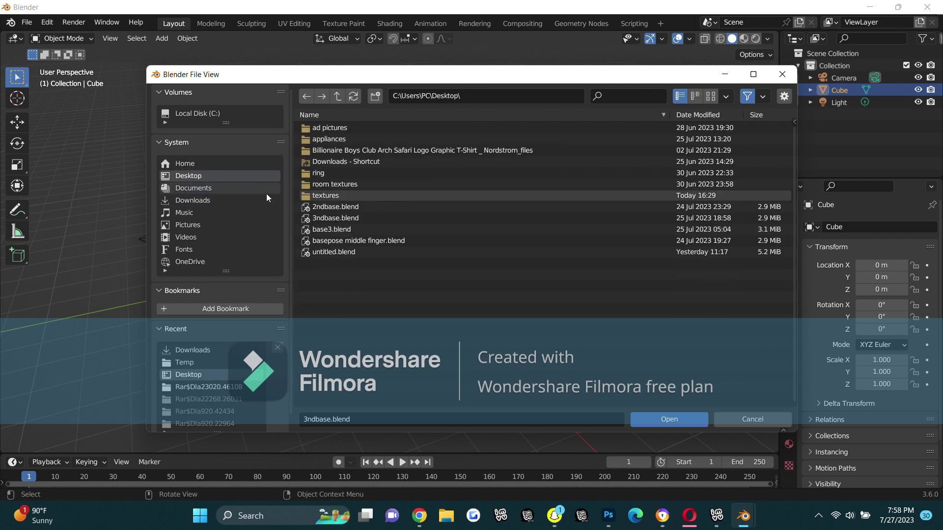
pyautogui.doubleClick(364, 210)
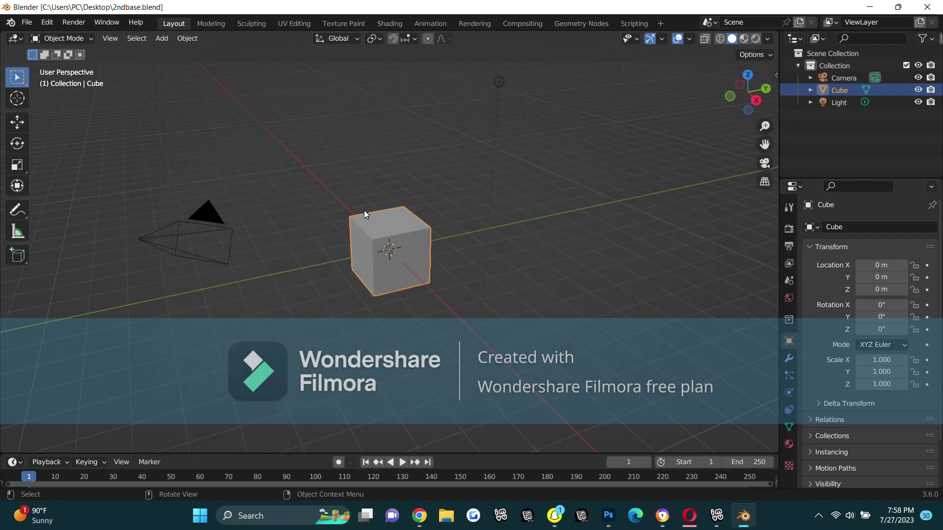
# Step: Try the viewport shading modes and settle on Material Preview
pyautogui.moveTo(625, 96); pyautogui.dragTo(597, 119)
pyautogui.scroll(3, 604, 104)
pyautogui.scroll(-1, 604, 104)
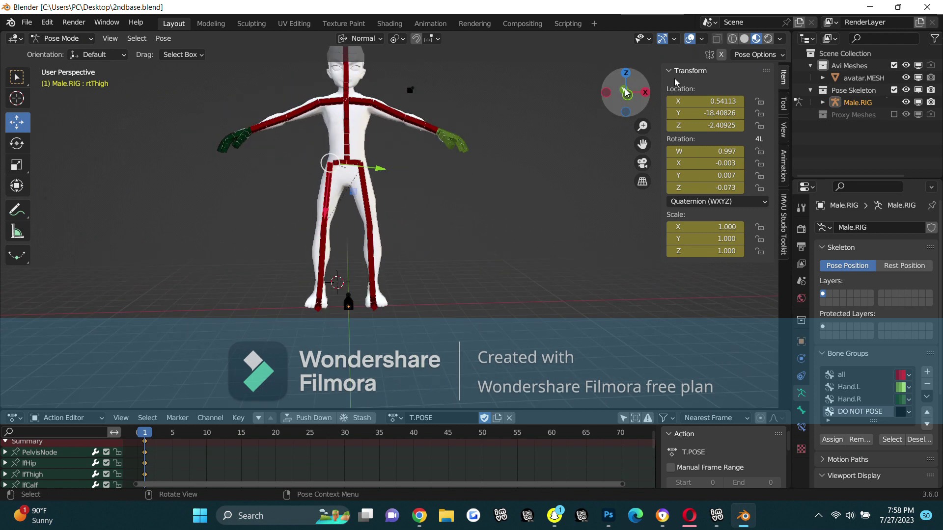
pyautogui.click(769, 39)
pyautogui.click(757, 39)
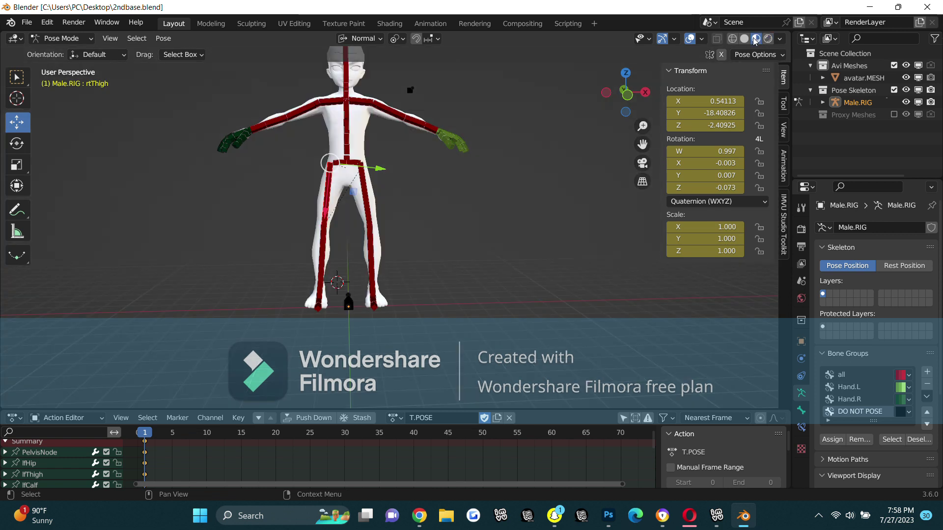
pyautogui.click(744, 40)
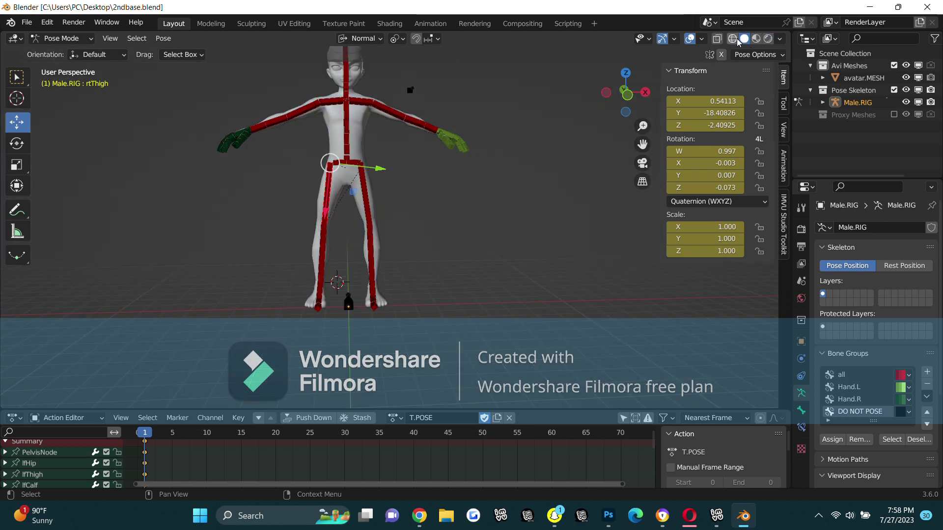
pyautogui.click(736, 40)
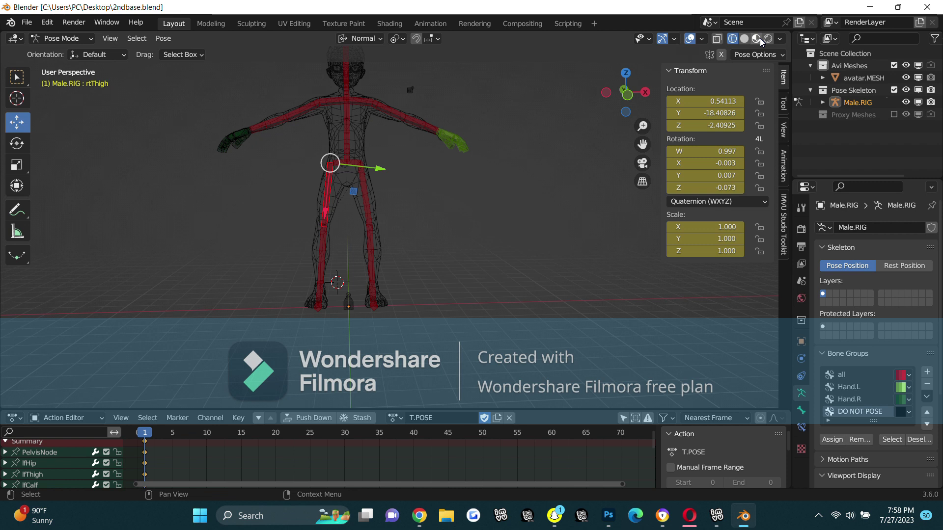
pyautogui.click(756, 40)
# Step: Frame the whole character in view and select the lfShoulder bone
pyautogui.scroll(1, 632, 97)
pyautogui.scroll(2, 627, 83)
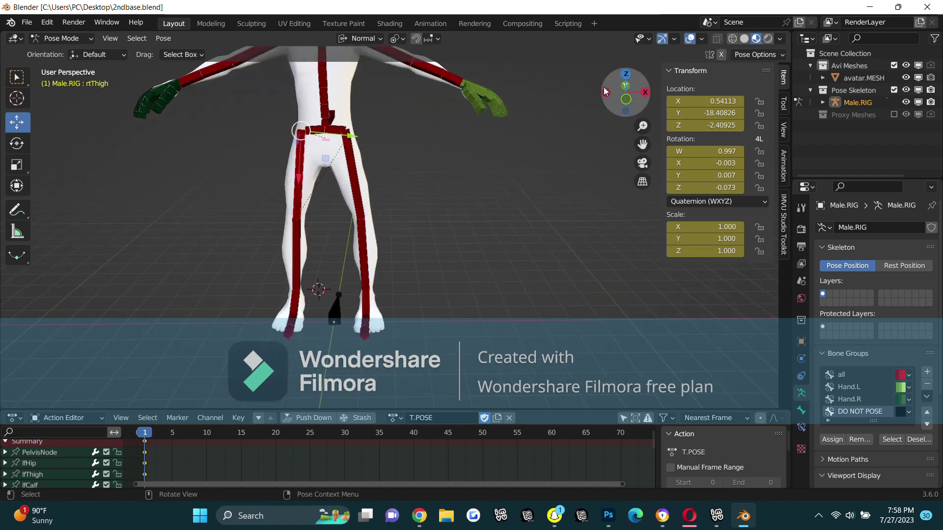
pyautogui.moveTo(637, 144); pyautogui.dragTo(636, 227)
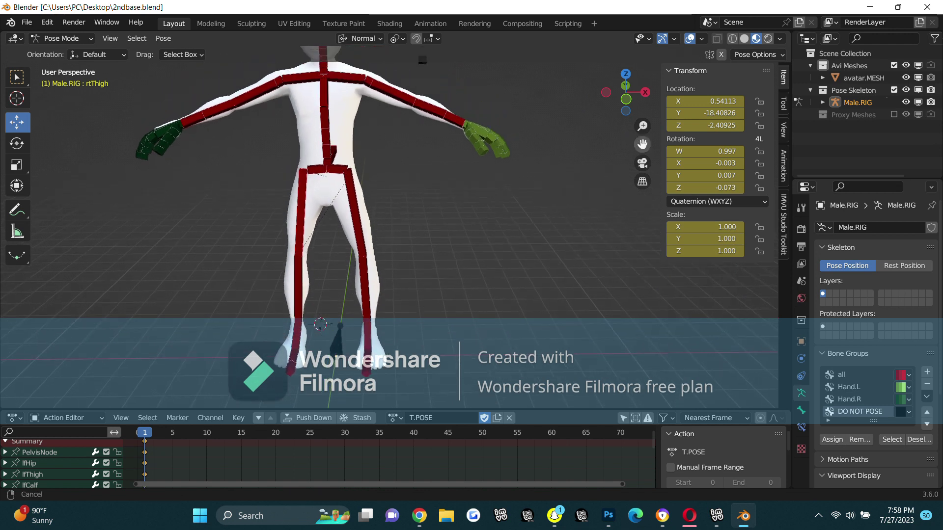
pyautogui.moveTo(643, 144); pyautogui.dragTo(551, 164)
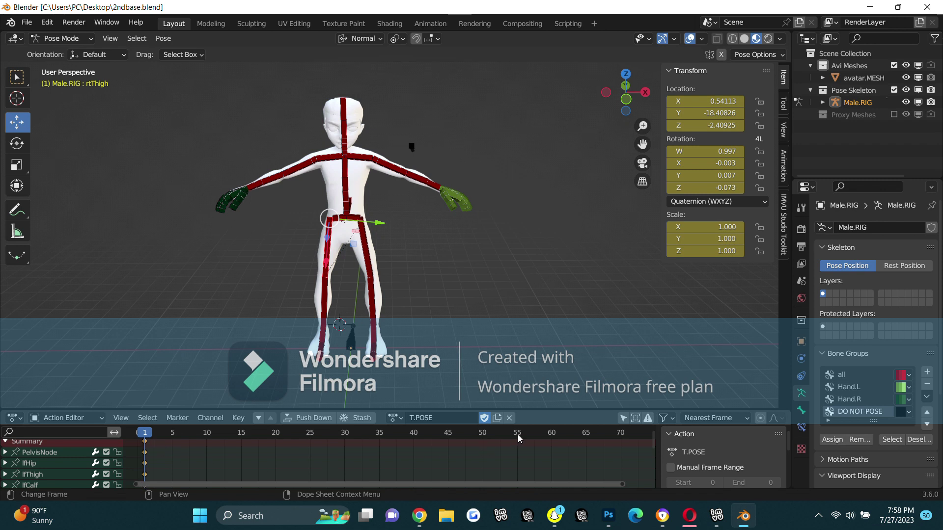
pyautogui.scroll(1, 415, 281)
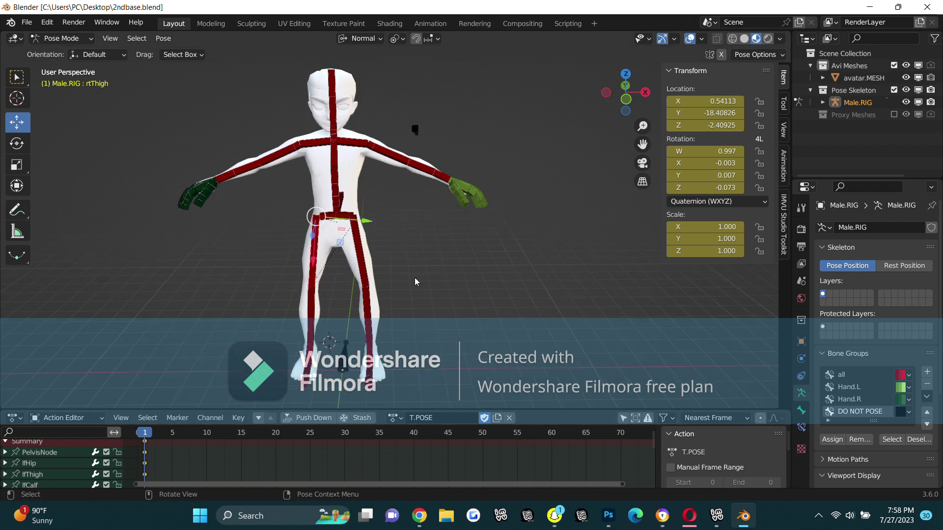
pyautogui.click(371, 149)
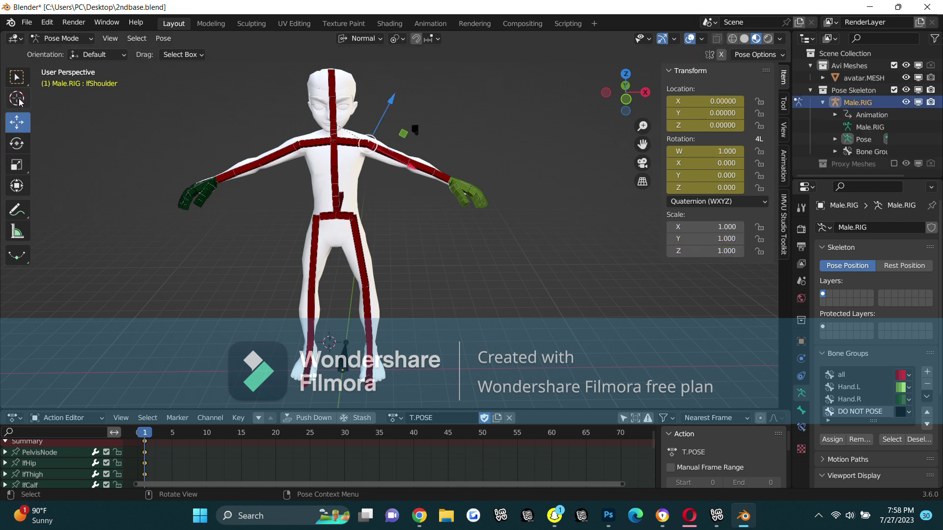
# Step: Test-rotate the lfShoulder and rtShoulder bones, swinging the right arm to about 105°
pyautogui.click(17, 145)
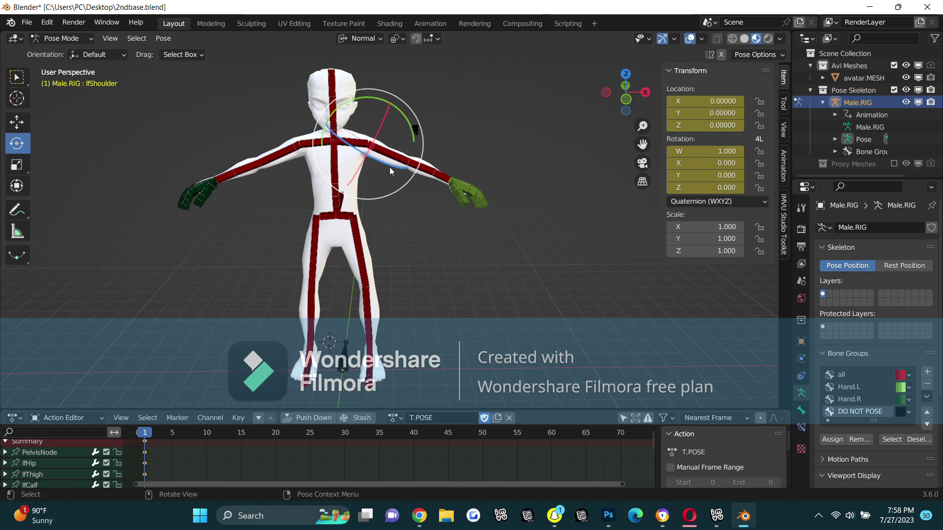
pyautogui.moveTo(390, 167)
pyautogui.mouseDown()
pyautogui.moveTo(353, 172)
pyautogui.moveTo(398, 169)
pyautogui.moveTo(401, 177)
pyautogui.mouseUp()
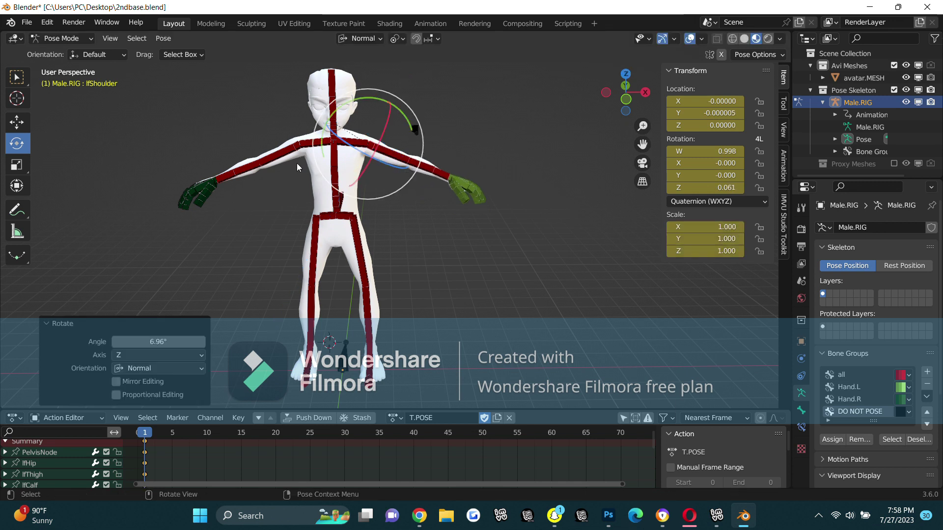
pyautogui.click(299, 148)
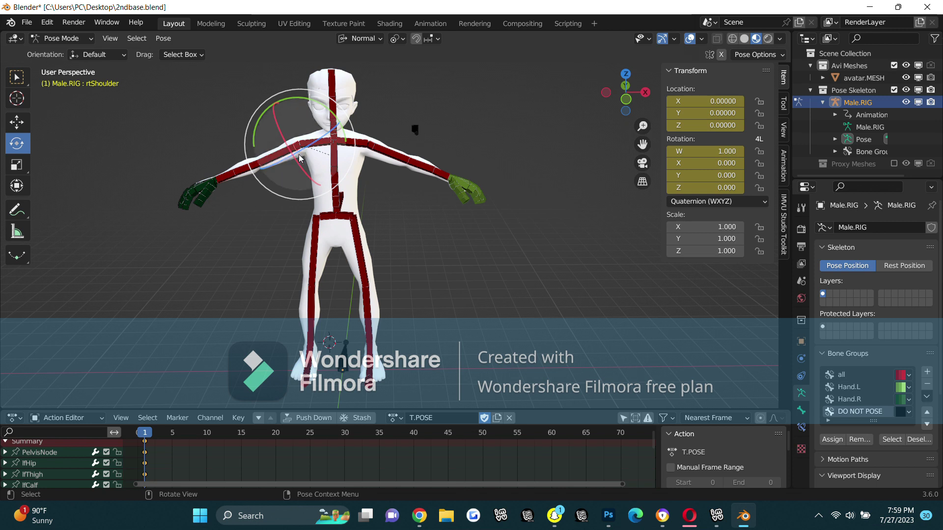
pyautogui.moveTo(283, 133)
pyautogui.mouseDown()
pyautogui.moveTo(299, 159)
pyautogui.moveTo(359, 146)
pyautogui.moveTo(334, 163)
pyautogui.mouseUp()
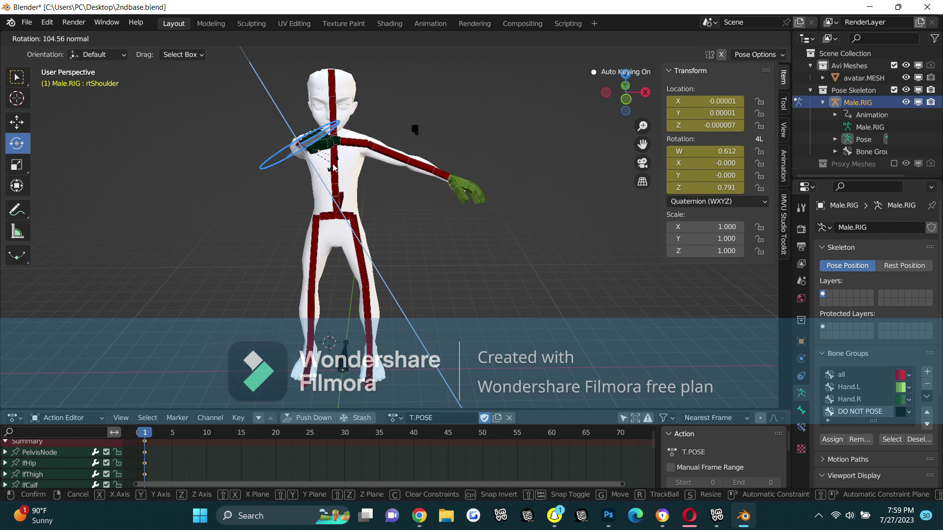
pyautogui.moveTo(334, 163); pyautogui.dragTo(324, 153)
pyautogui.moveTo(257, 156)
pyautogui.mouseDown()
pyautogui.moveTo(261, 165)
pyautogui.moveTo(324, 169)
pyautogui.mouseUp()
pyautogui.press('r')
# Step: Undo the shoulder rotations back to T-pose and orbit to a front view
pyautogui.click(602, 94)
pyautogui.moveTo(624, 94)
pyautogui.mouseDown()
pyautogui.moveTo(639, 98)
pyautogui.moveTo(581, 91)
pyautogui.mouseUp()
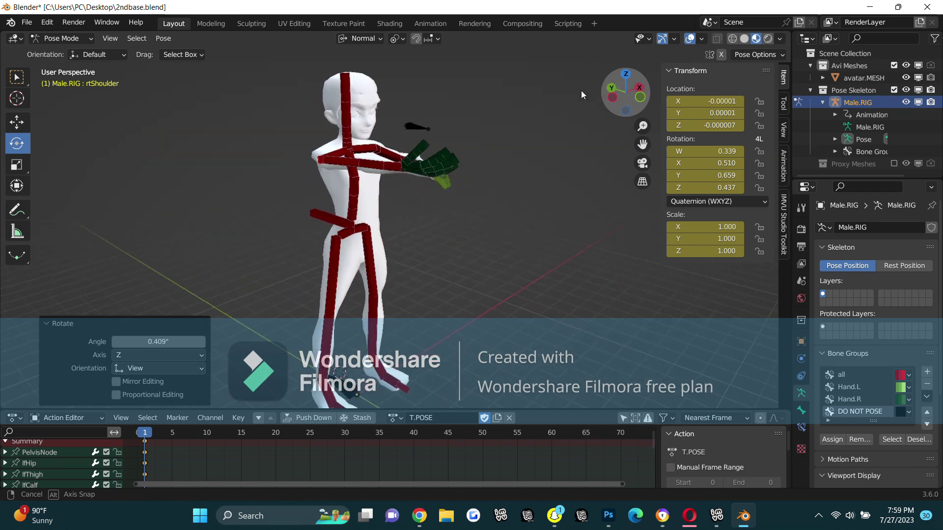
pyautogui.click(48, 22)
pyautogui.click(58, 36)
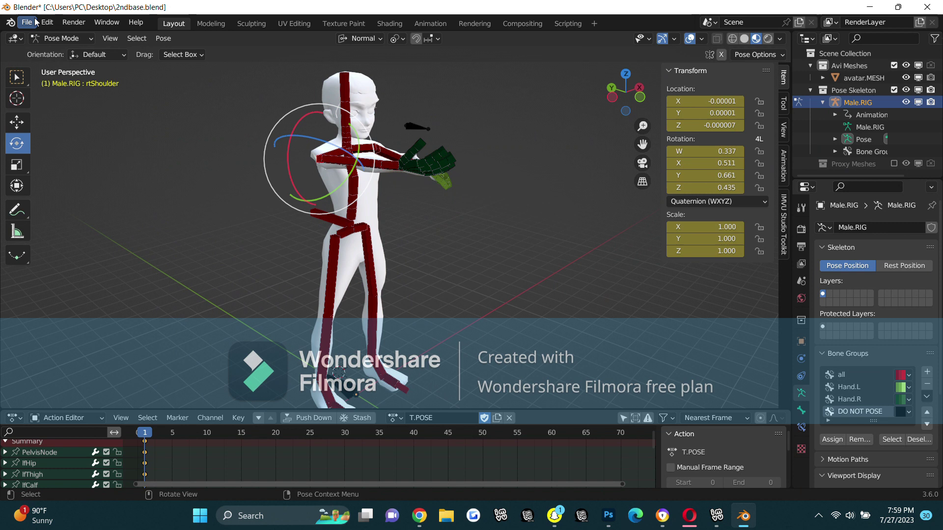
pyautogui.click(47, 22)
pyautogui.click(47, 23)
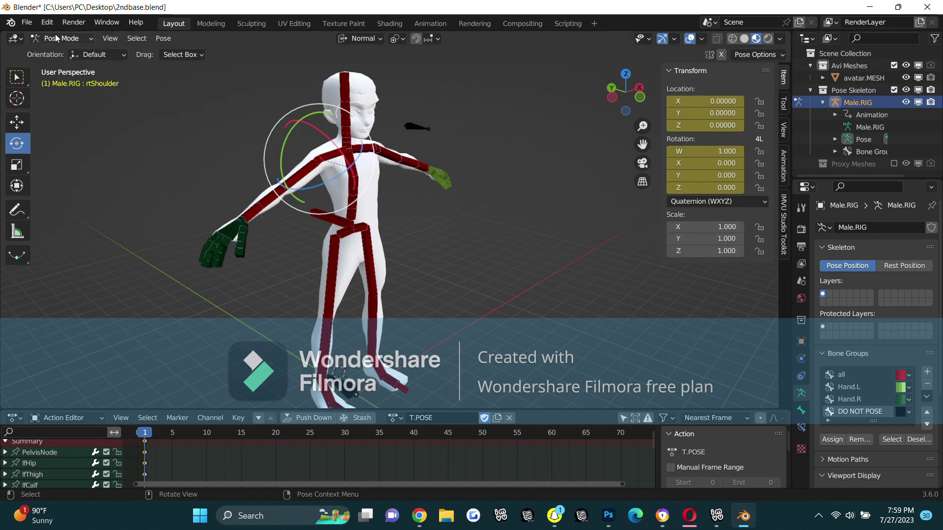
pyautogui.moveTo(606, 101); pyautogui.dragTo(488, 142)
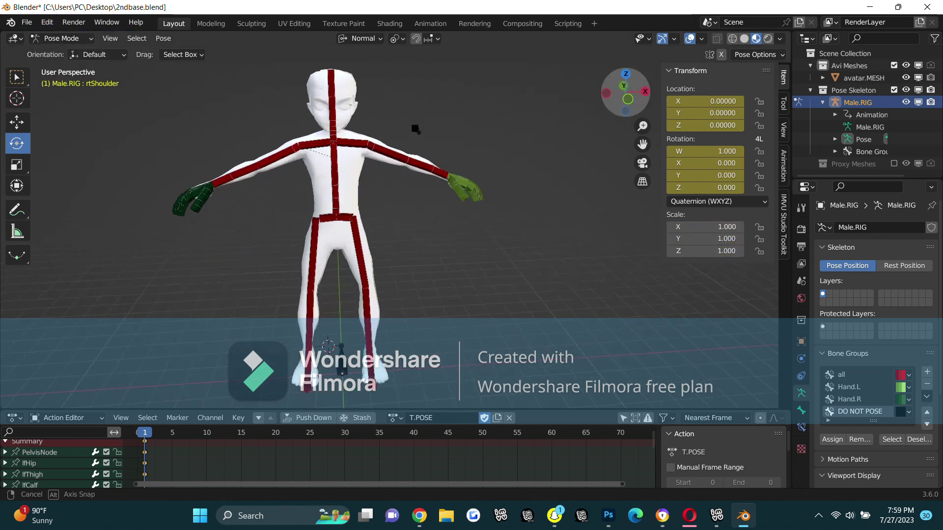
# Step: Rotate lfShoulder about -91° on Z so the left arm hangs at the side
pyautogui.click(371, 146)
pyautogui.moveTo(367, 145)
pyautogui.mouseDown()
pyautogui.moveTo(370, 158)
pyautogui.moveTo(221, 150)
pyautogui.mouseUp()
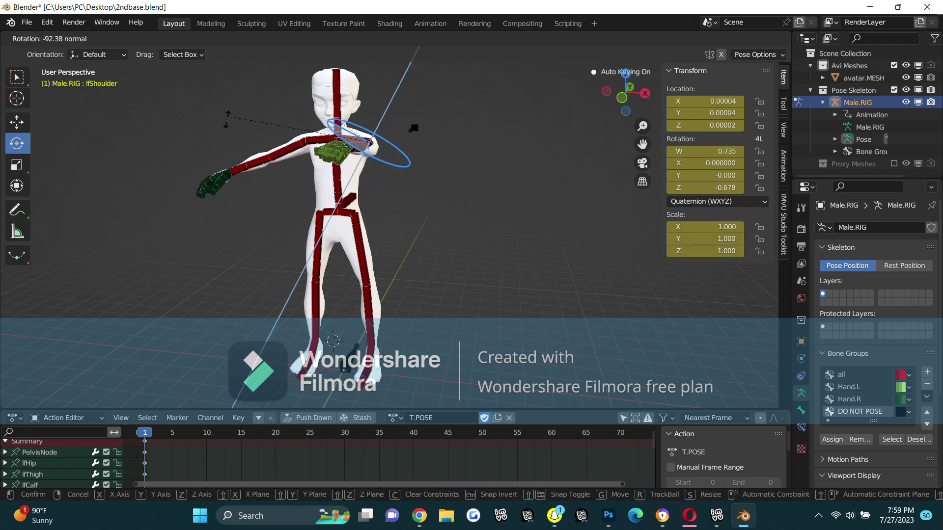
pyautogui.moveTo(221, 150); pyautogui.dragTo(549, 143)
pyautogui.scroll(6, 545, 139)
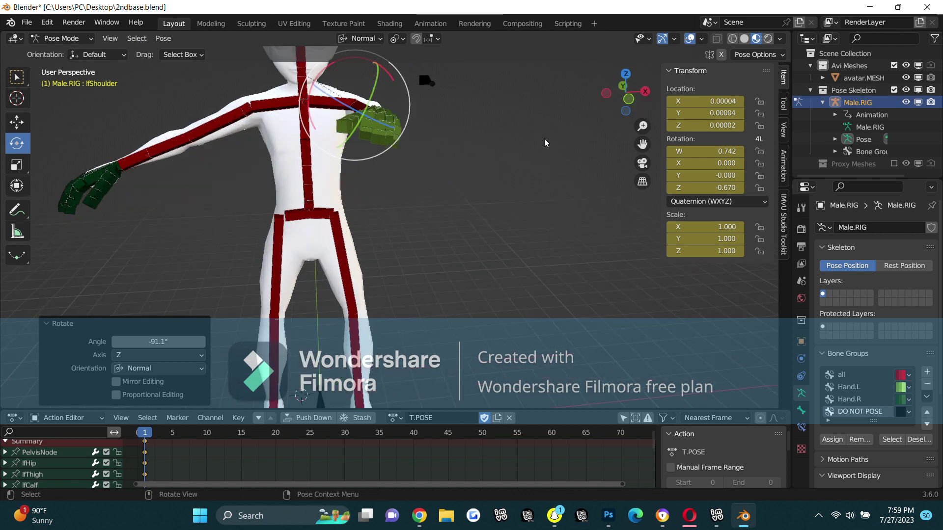
pyautogui.moveTo(606, 101); pyautogui.dragTo(319, 195)
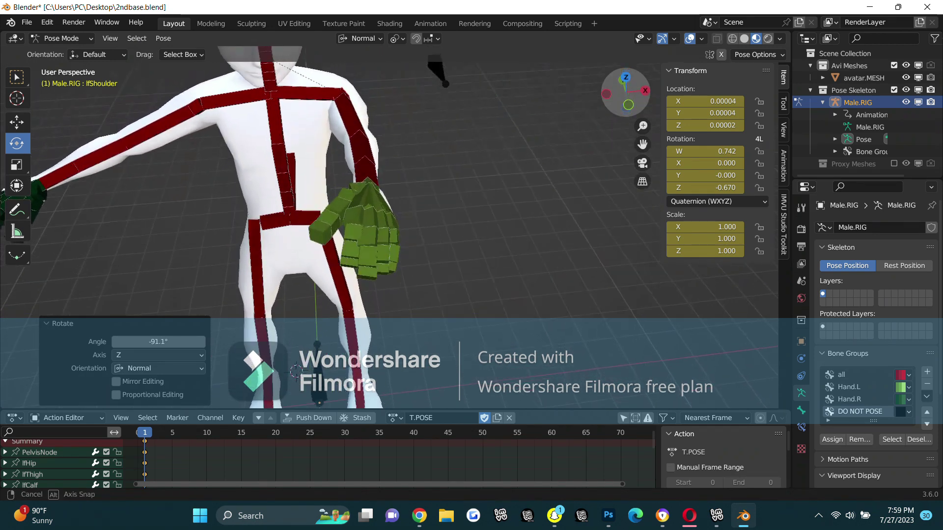
# Step: Curl the left ring and pinky fingers inward, pinky to 138° about Y
pyautogui.click(311, 225)
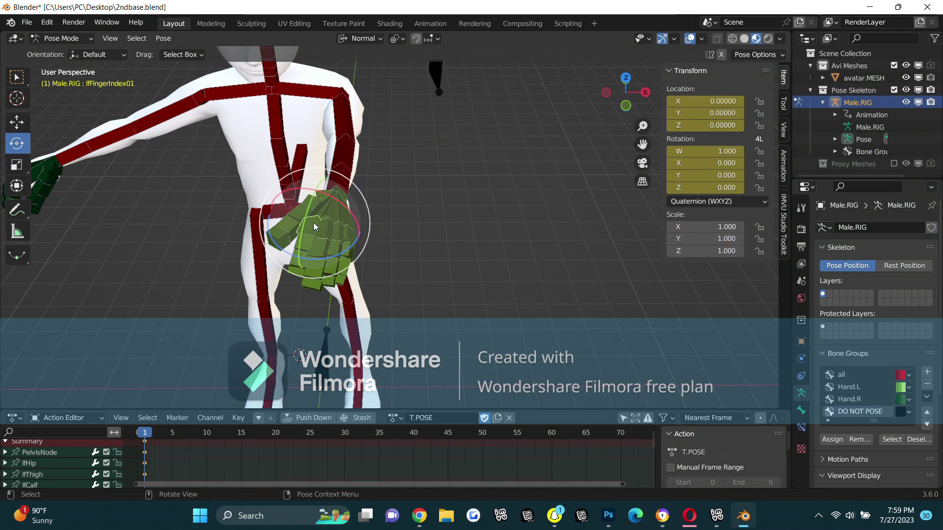
pyautogui.click(320, 227)
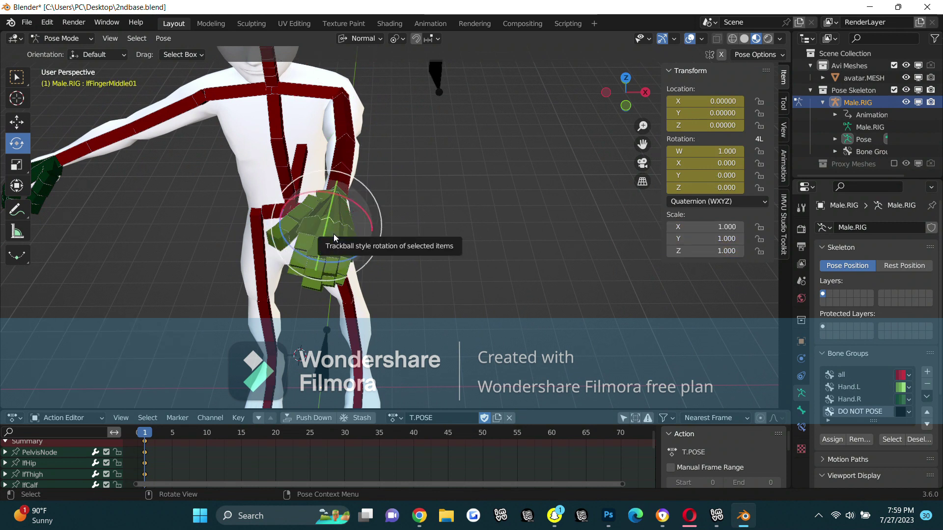
pyautogui.click(333, 234)
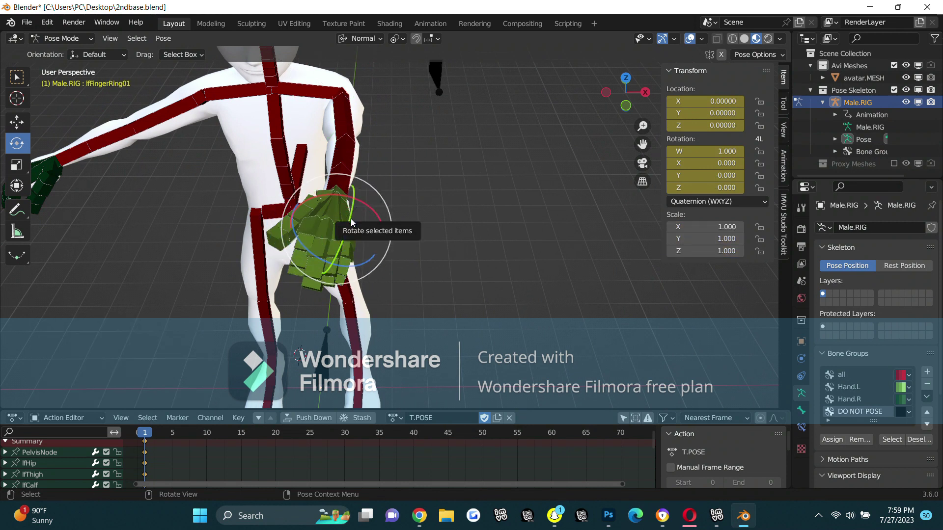
pyautogui.moveTo(350, 226); pyautogui.dragTo(353, 226)
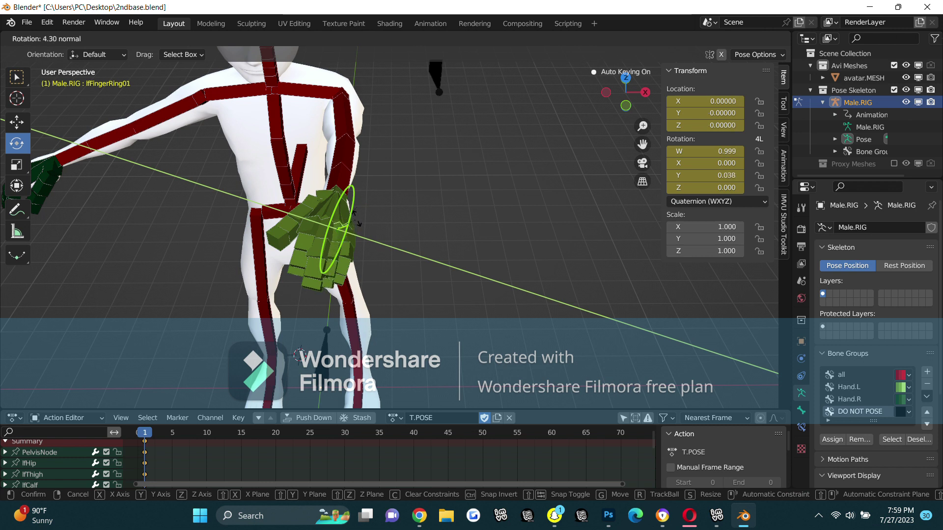
pyautogui.click(352, 228)
pyautogui.moveTo(347, 236)
pyautogui.mouseDown()
pyautogui.moveTo(314, 272)
pyautogui.moveTo(329, 270)
pyautogui.mouseUp()
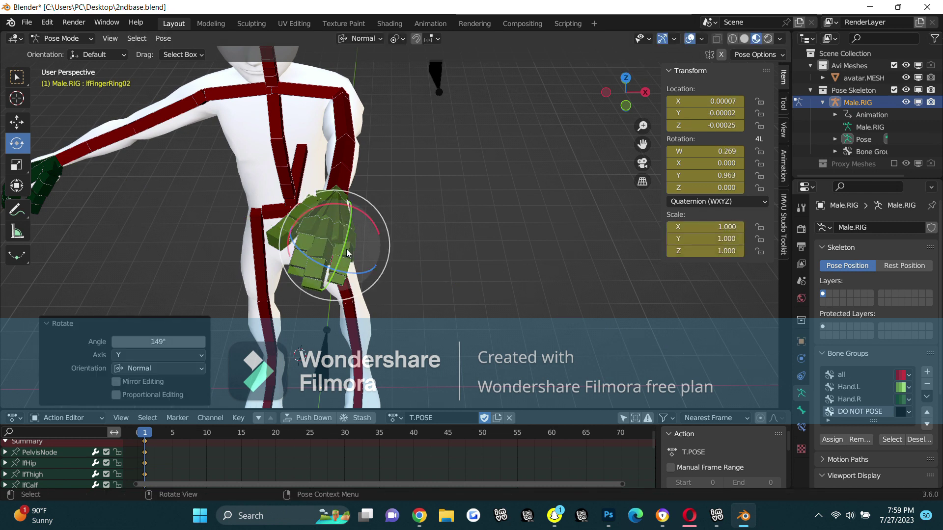
pyautogui.click(361, 235)
pyautogui.moveTo(361, 235)
pyautogui.mouseDown()
pyautogui.moveTo(363, 247)
pyautogui.moveTo(338, 272)
pyautogui.mouseUp()
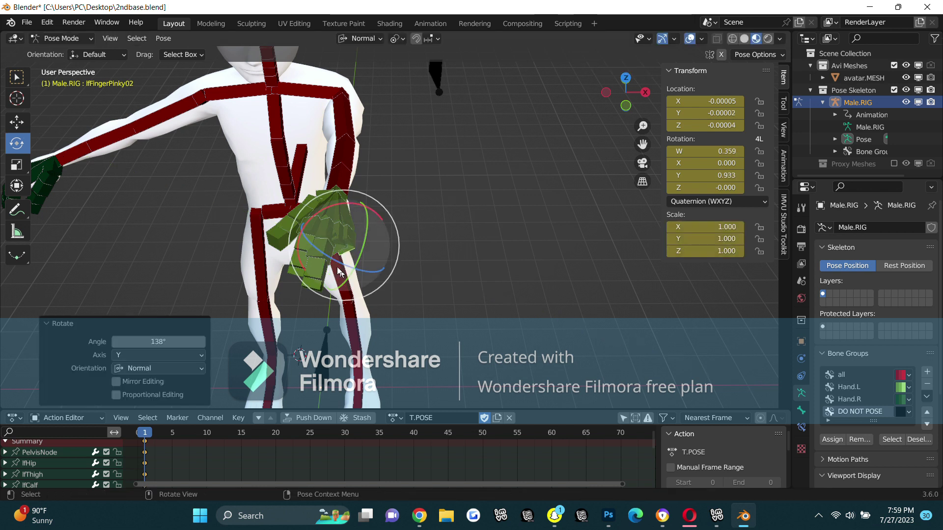
# Step: Bend the left index finger to −106° about Y and curl the middle finger slightly
pyautogui.click(302, 214)
pyautogui.moveTo(302, 211)
pyautogui.mouseDown()
pyautogui.moveTo(296, 255)
pyautogui.moveTo(288, 256)
pyautogui.mouseUp()
pyautogui.click(283, 257)
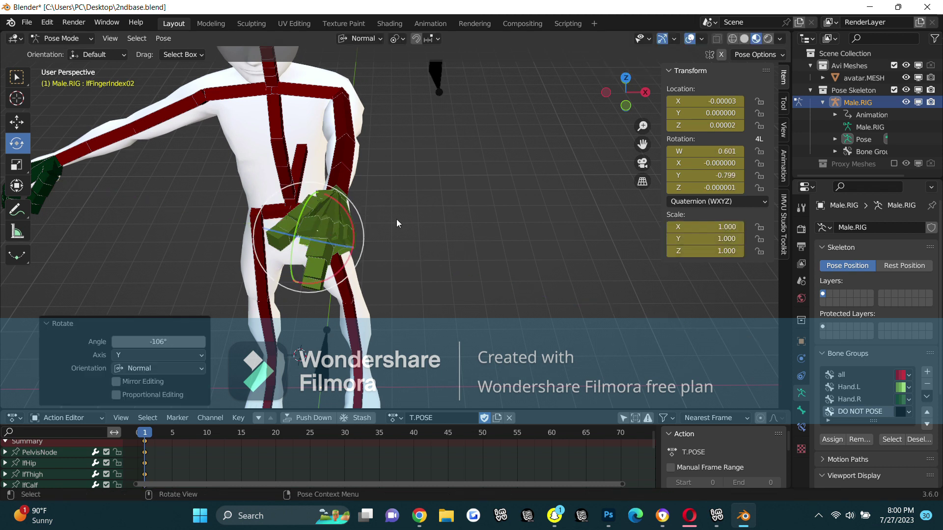
pyautogui.click(329, 234)
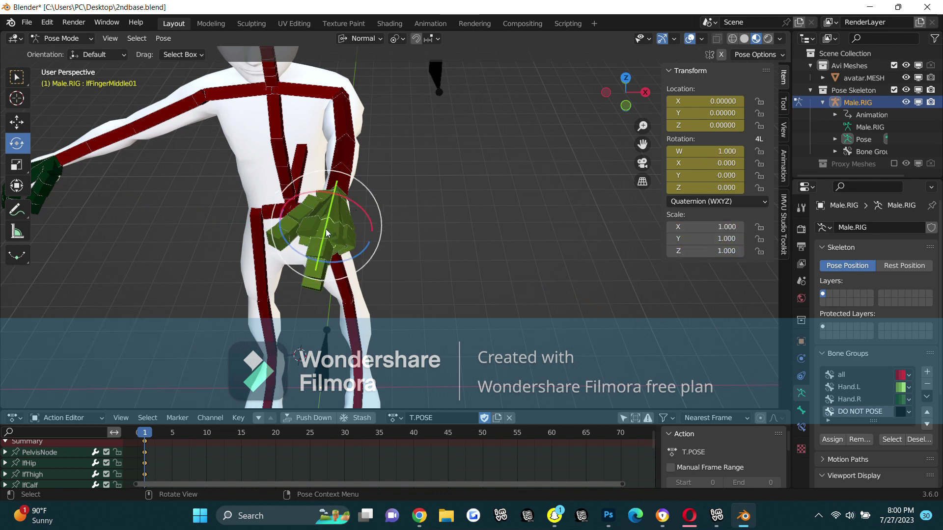
pyautogui.moveTo(326, 232); pyautogui.dragTo(321, 227)
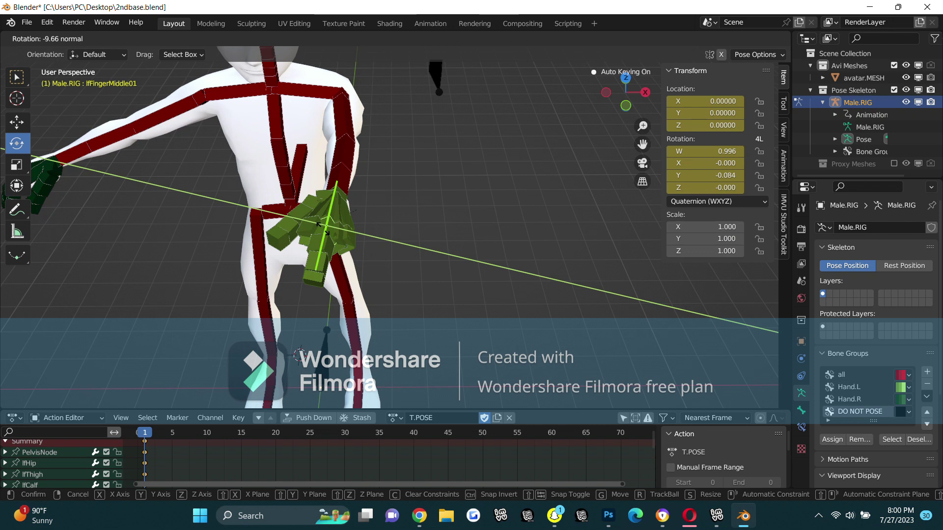
pyautogui.click(322, 227)
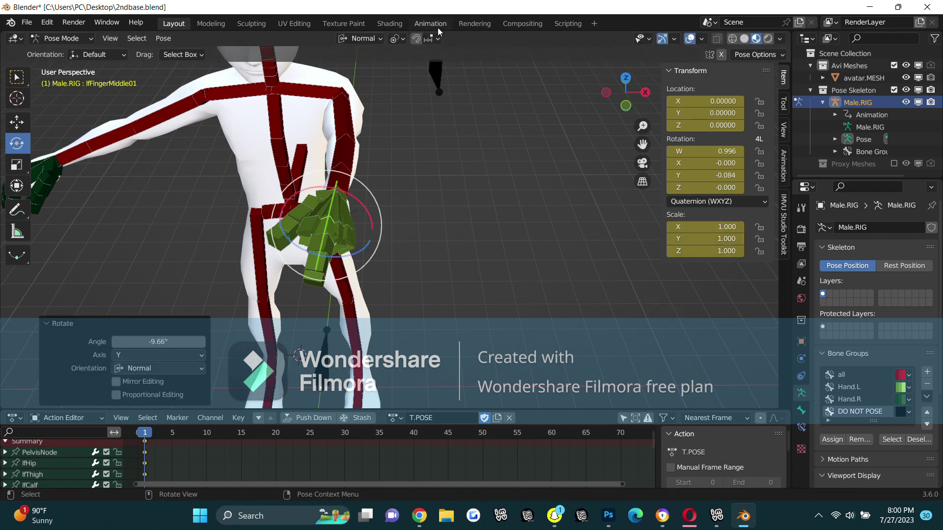
# Step: Switch to the Animation workspace and orbit back to a level front view
pyautogui.click(432, 24)
pyautogui.moveTo(735, 99)
pyautogui.mouseDown()
pyautogui.moveTo(751, 118)
pyautogui.moveTo(721, 96)
pyautogui.mouseUp()
pyautogui.scroll(2, 683, 125)
pyautogui.scroll(2, 682, 125)
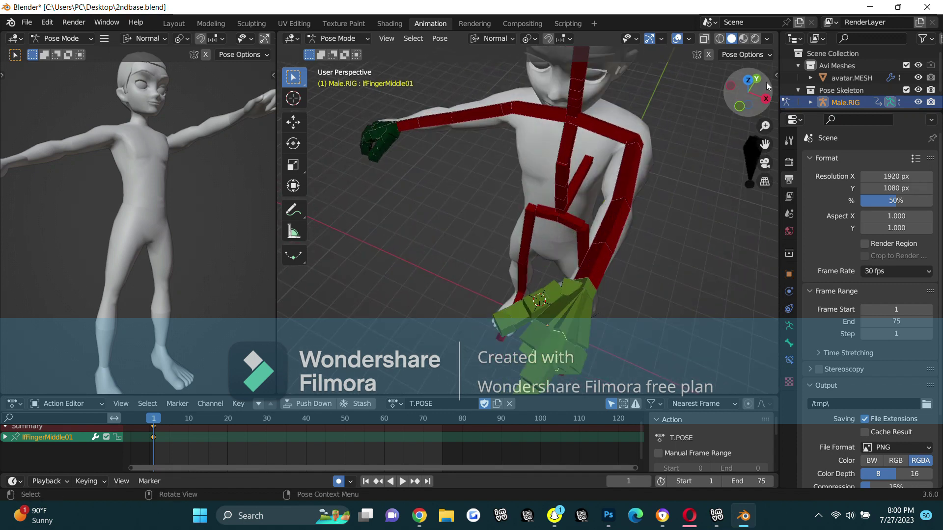
pyautogui.moveTo(742, 110)
pyautogui.mouseDown()
pyautogui.moveTo(737, 83)
pyautogui.moveTo(661, 96)
pyautogui.mouseUp()
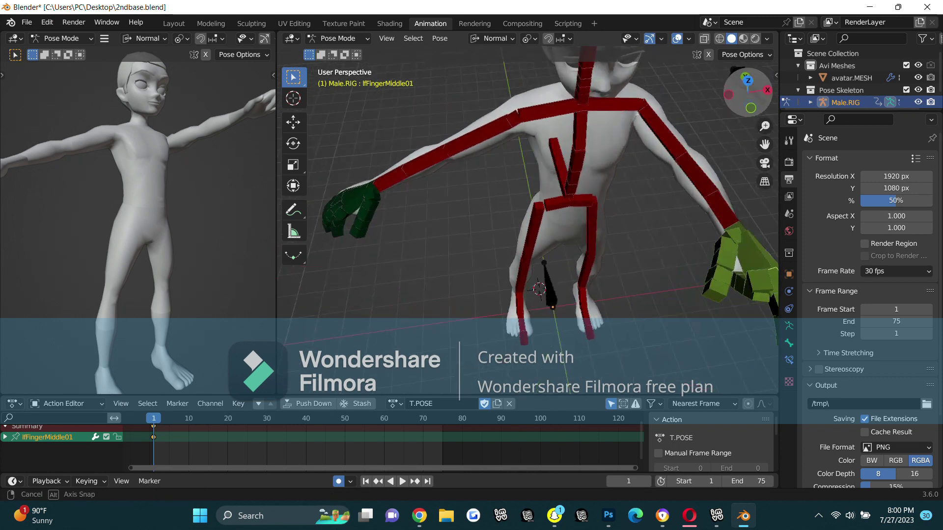
# Step: Keep the rig in Pose Mode and select the rtShoulder and rtBicep bones
pyautogui.click(443, 41)
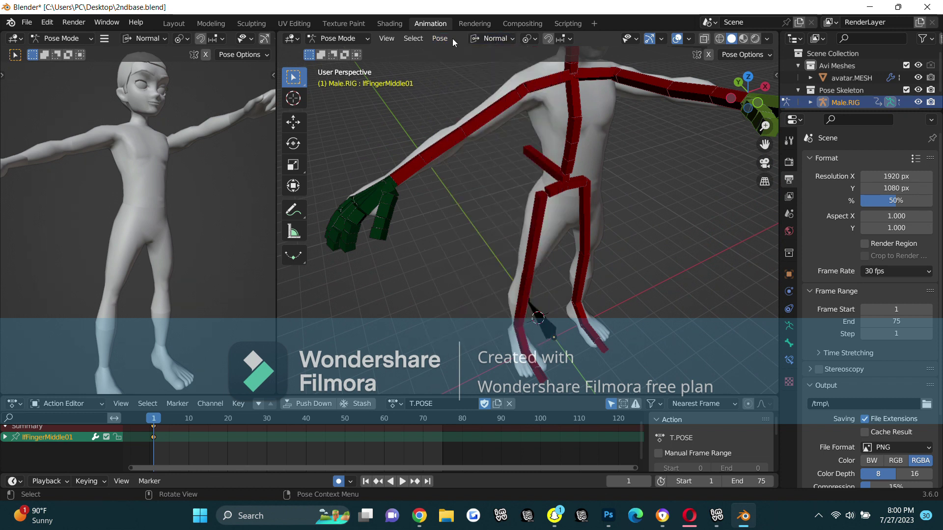
pyautogui.click(360, 43)
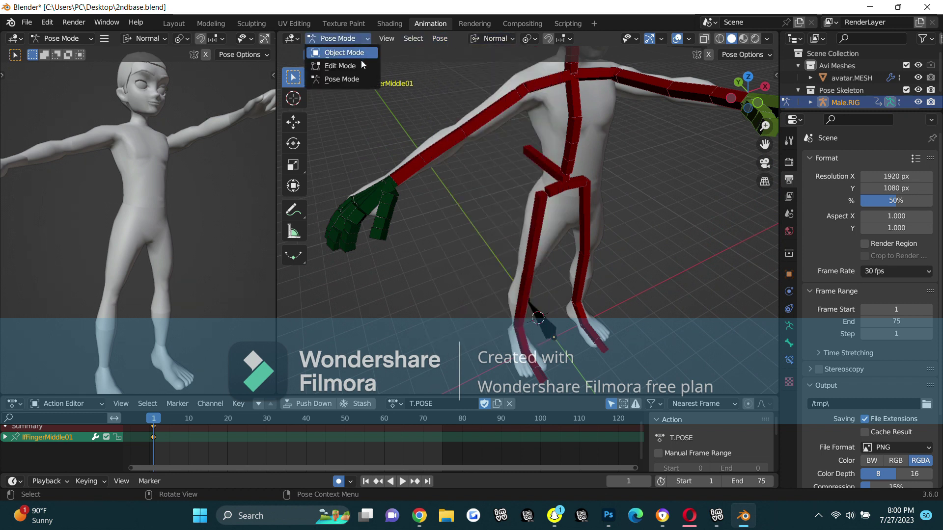
pyautogui.click(364, 77)
pyautogui.click(520, 86)
pyautogui.click(522, 97)
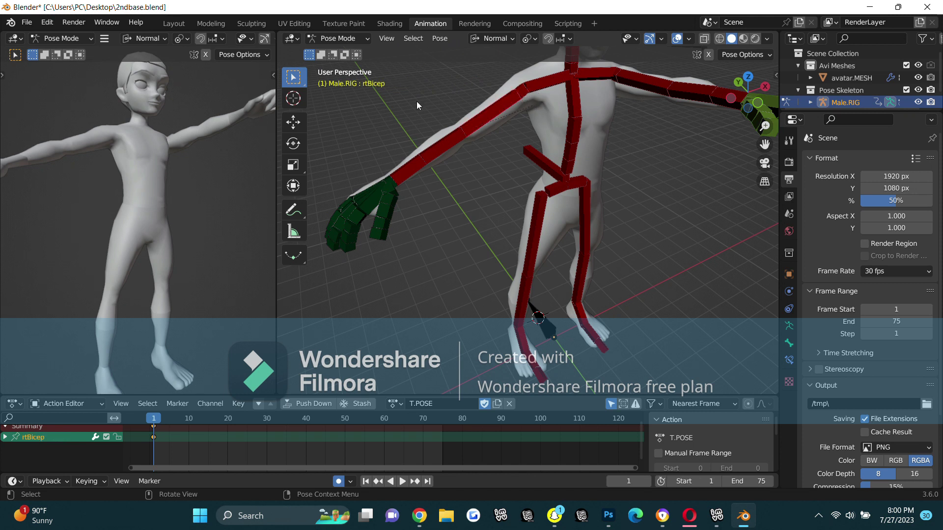
# Step: Rotate the right arm forward into a pointing direction
pyautogui.click(301, 143)
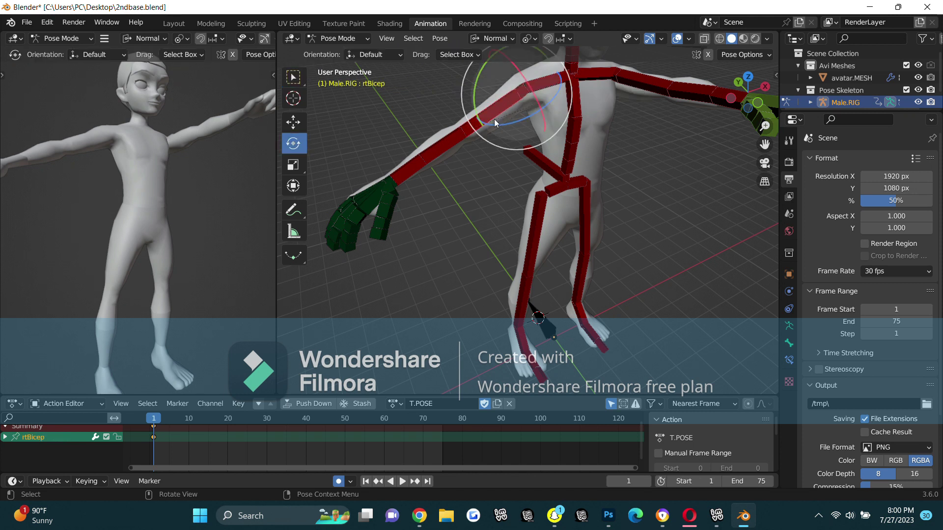
pyautogui.moveTo(496, 123); pyautogui.dragTo(617, 115)
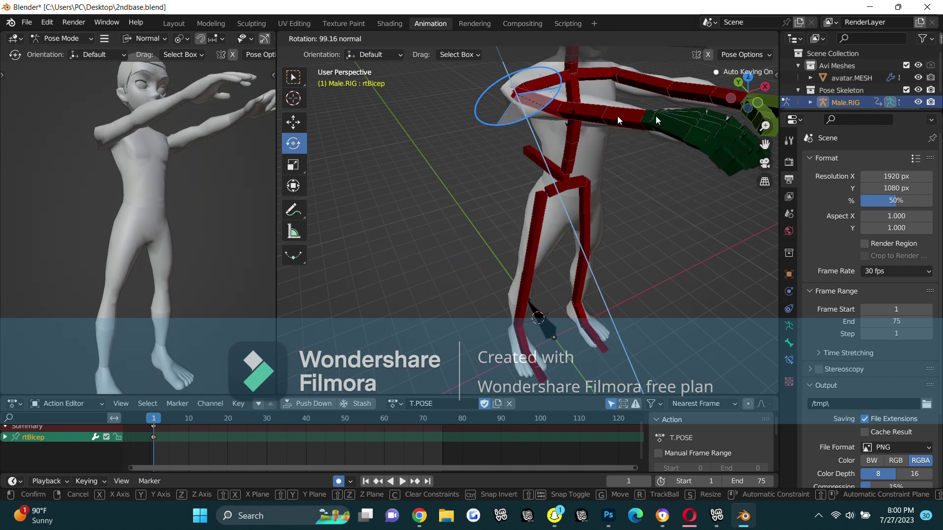
pyautogui.moveTo(747, 100); pyautogui.dragTo(637, 159)
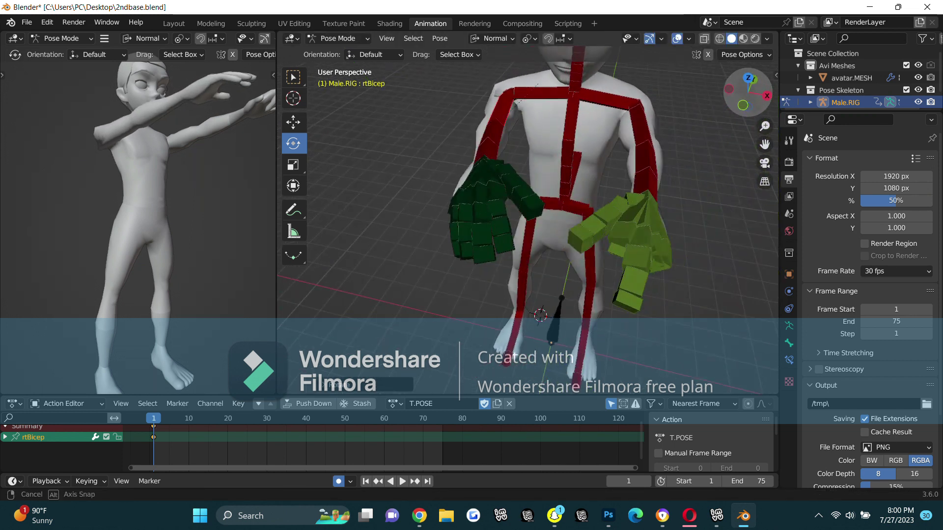
pyautogui.scroll(2, 505, 190)
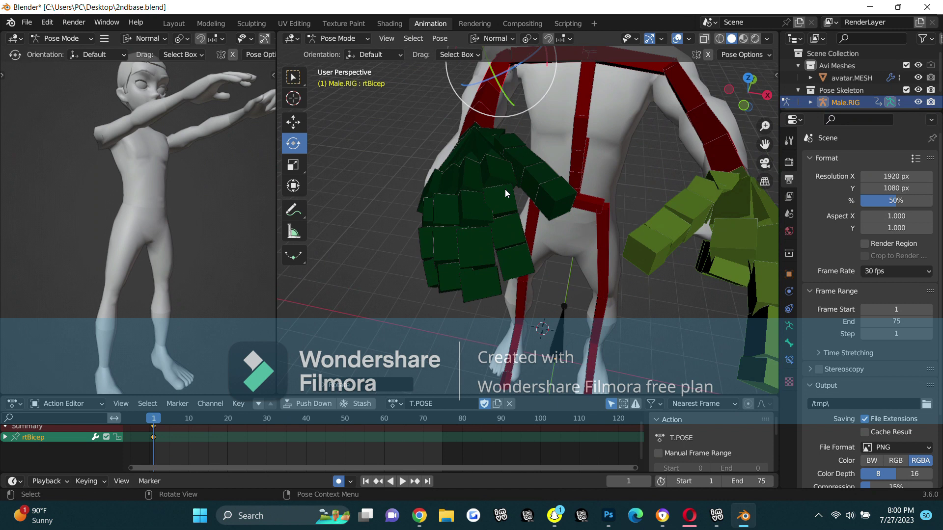
# Step: Bend the right index finger's second joint and curl the right ring finger inward
pyautogui.click(496, 165)
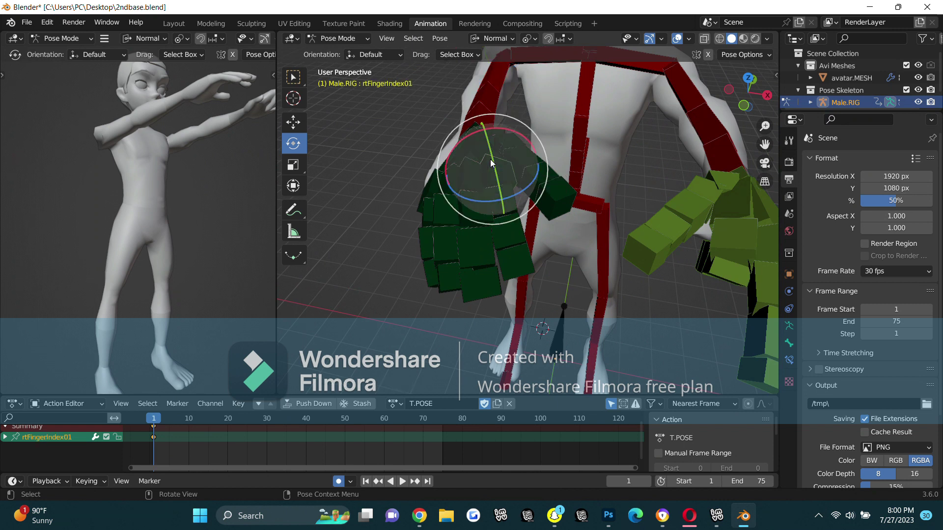
pyautogui.click(497, 166)
pyautogui.moveTo(497, 166)
pyautogui.mouseDown()
pyautogui.moveTo(504, 204)
pyautogui.moveTo(518, 197)
pyautogui.moveTo(508, 196)
pyautogui.mouseUp()
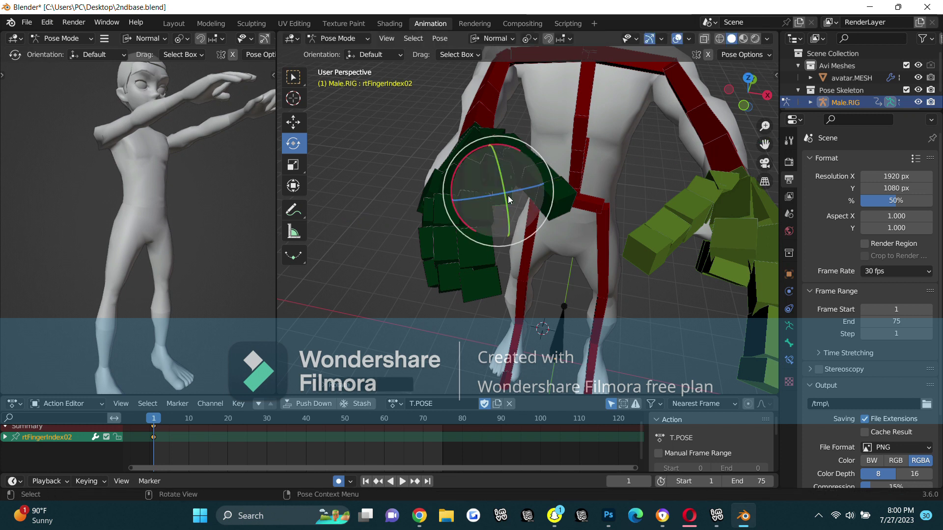
pyautogui.click(478, 201)
pyautogui.click(455, 208)
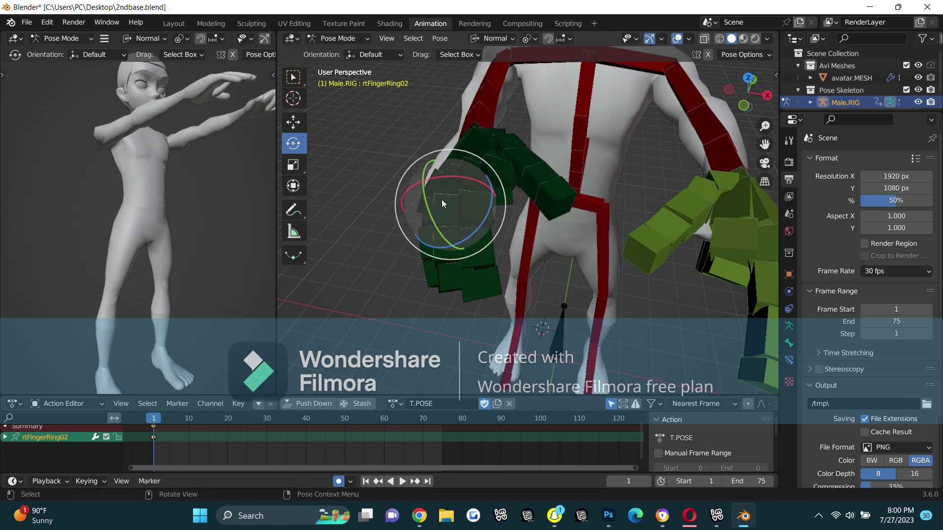
pyautogui.moveTo(423, 182); pyautogui.dragTo(434, 199)
# Step: Curl rtFingerPinky02 toward the palm and rotate the ring finger joint further
pyautogui.click(445, 219)
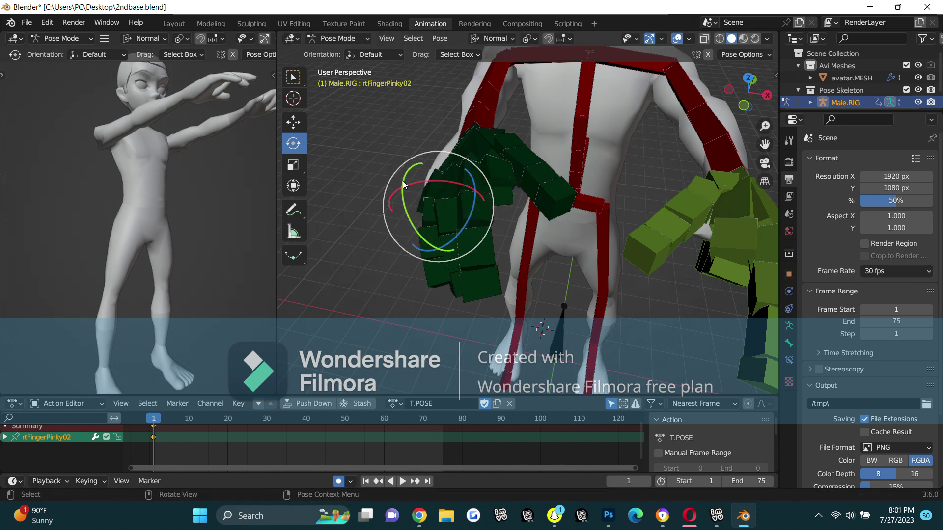
pyautogui.moveTo(403, 181); pyautogui.dragTo(403, 195)
pyautogui.click(450, 204)
pyautogui.moveTo(421, 187)
pyautogui.mouseDown()
pyautogui.moveTo(470, 214)
pyautogui.moveTo(445, 211)
pyautogui.mouseUp()
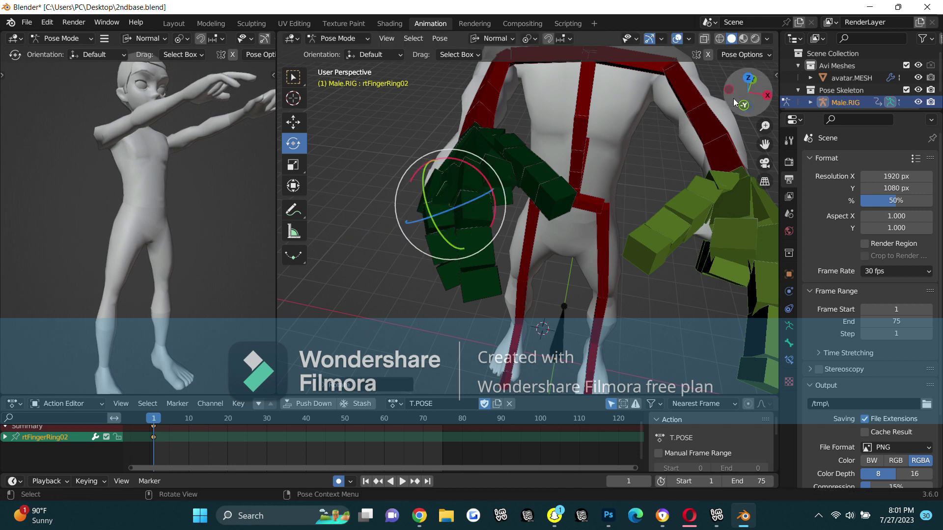
pyautogui.moveTo(737, 112); pyautogui.dragTo(701, 122)
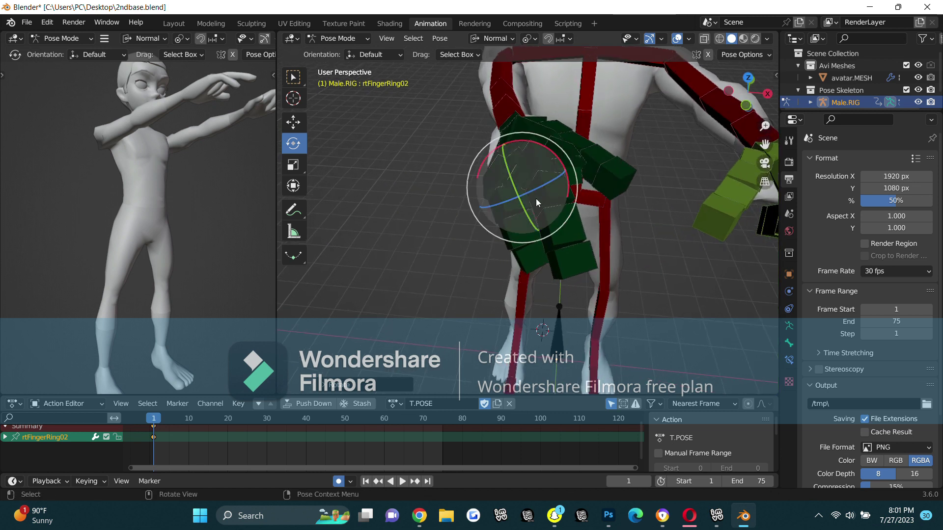
pyautogui.click(514, 199)
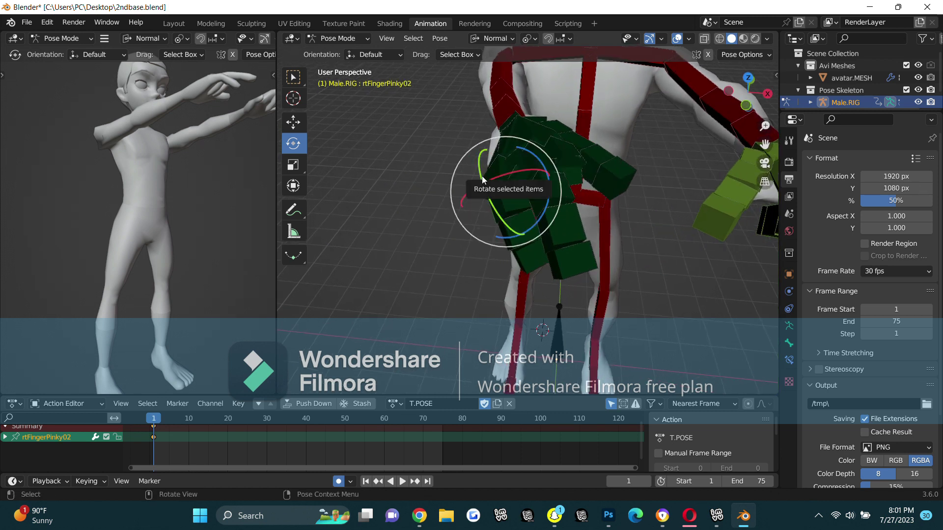
pyautogui.moveTo(478, 173); pyautogui.dragTo(501, 198)
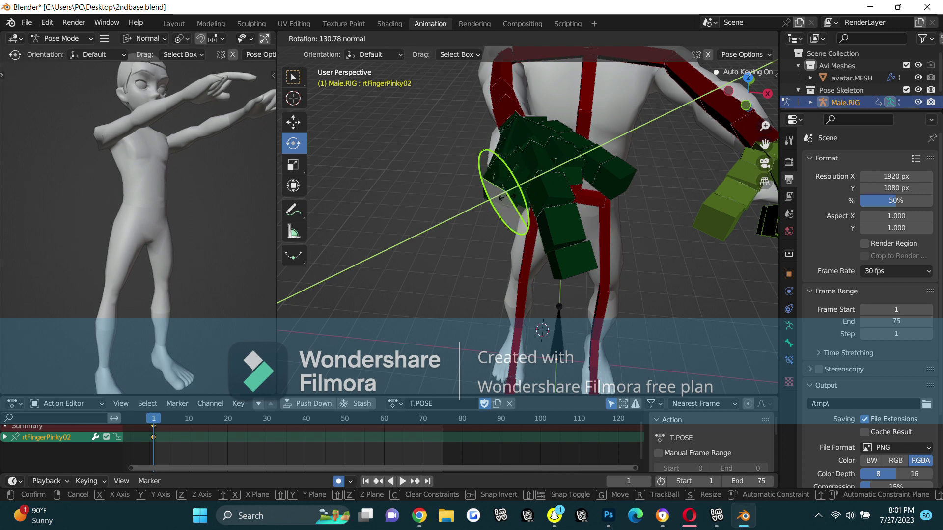
pyautogui.moveTo(501, 198); pyautogui.dragTo(502, 199)
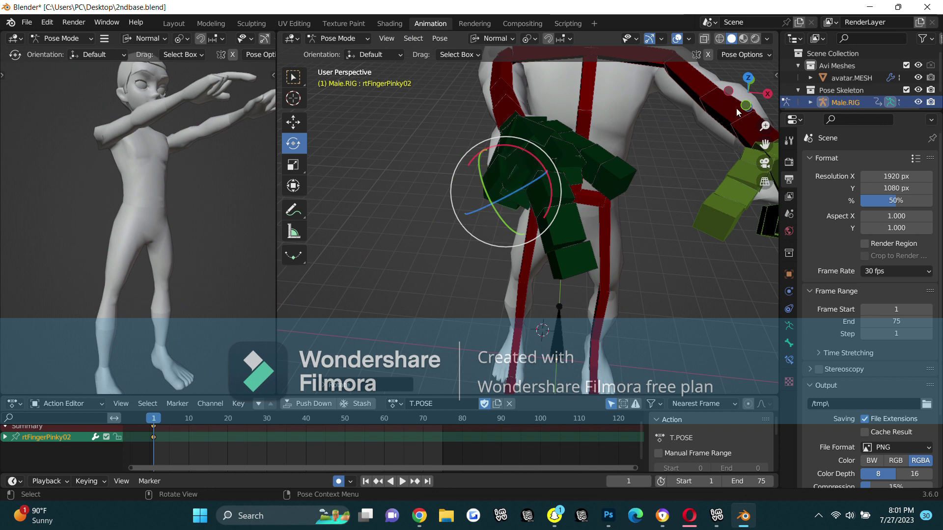
# Step: Bend rtFingerMiddle01 and rtFingerMiddle02 to curl the right middle finger
pyautogui.click(541, 164)
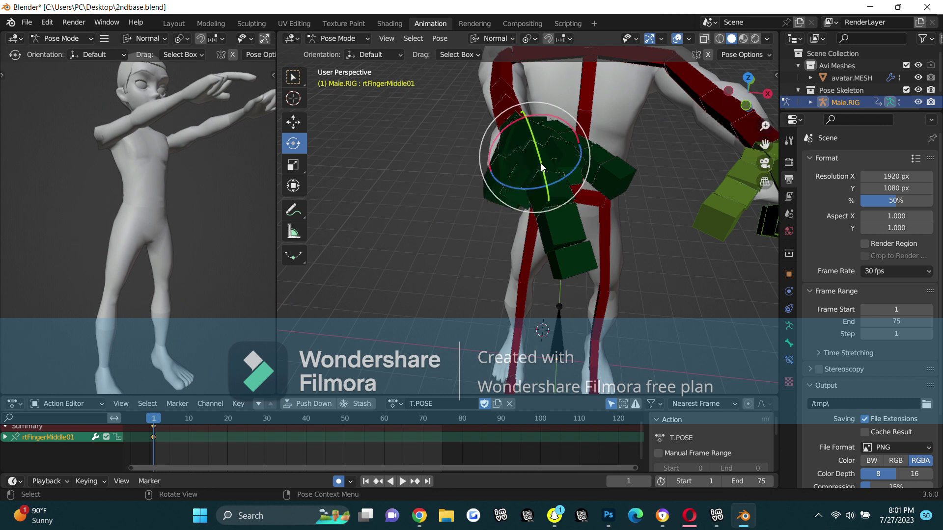
pyautogui.moveTo(541, 164); pyautogui.dragTo(538, 169)
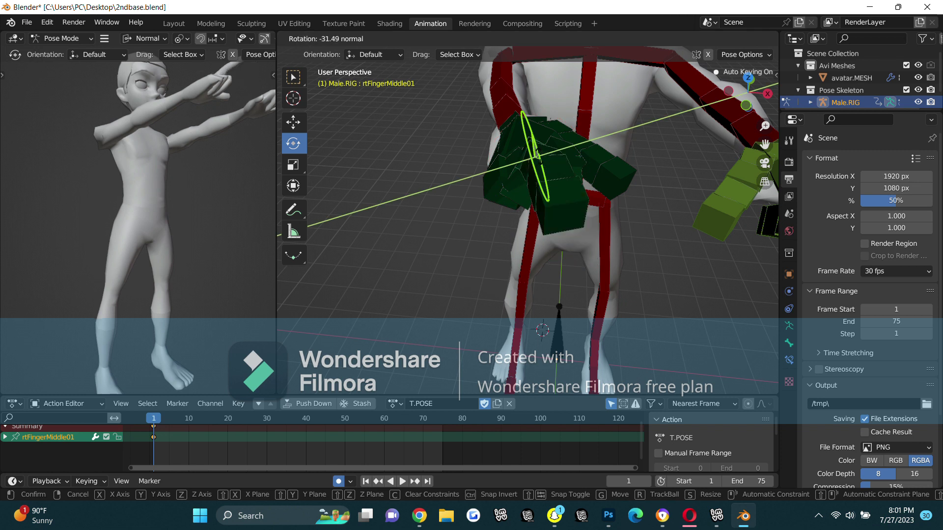
pyautogui.moveTo(538, 169); pyautogui.dragTo(539, 162)
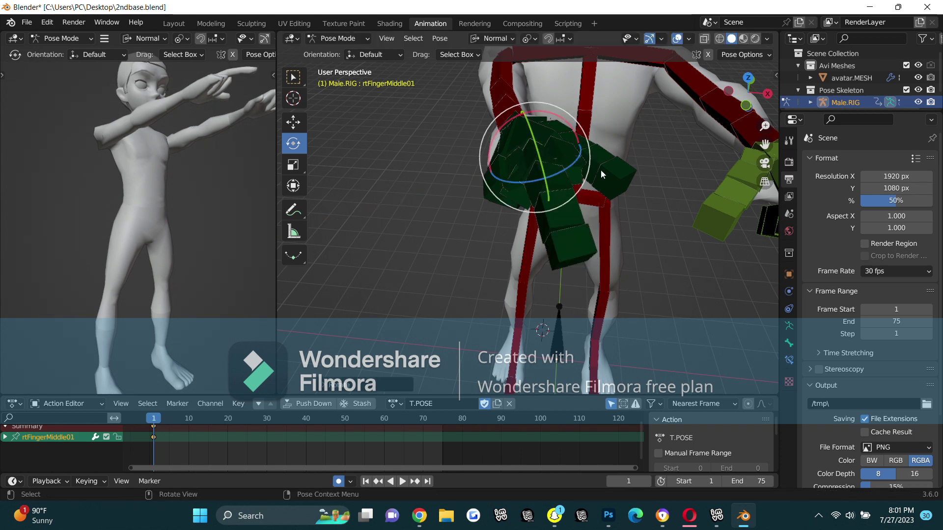
pyautogui.click(538, 187)
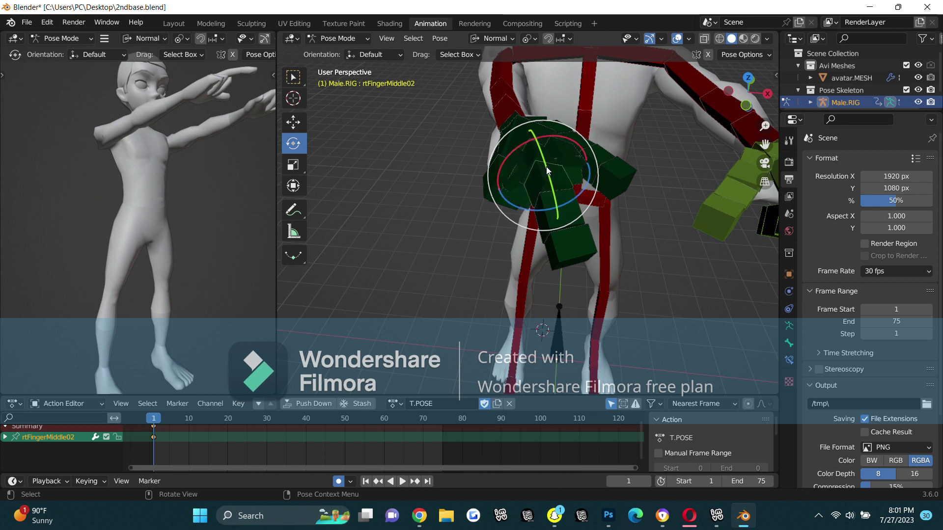
pyautogui.moveTo(548, 169)
pyautogui.mouseDown()
pyautogui.moveTo(731, 130)
pyautogui.moveTo(722, 110)
pyautogui.moveTo(746, 94)
pyautogui.moveTo(726, 104)
pyautogui.mouseUp()
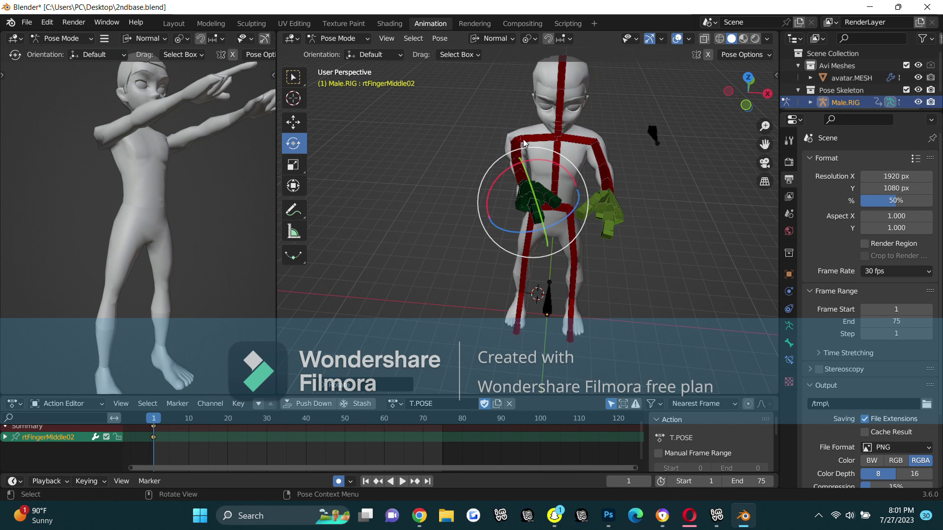
# Step: Rotate the rtShoulder bone slightly and orbit to a front view
pyautogui.scroll(2, 518, 127)
pyautogui.scroll(2, 518, 127)
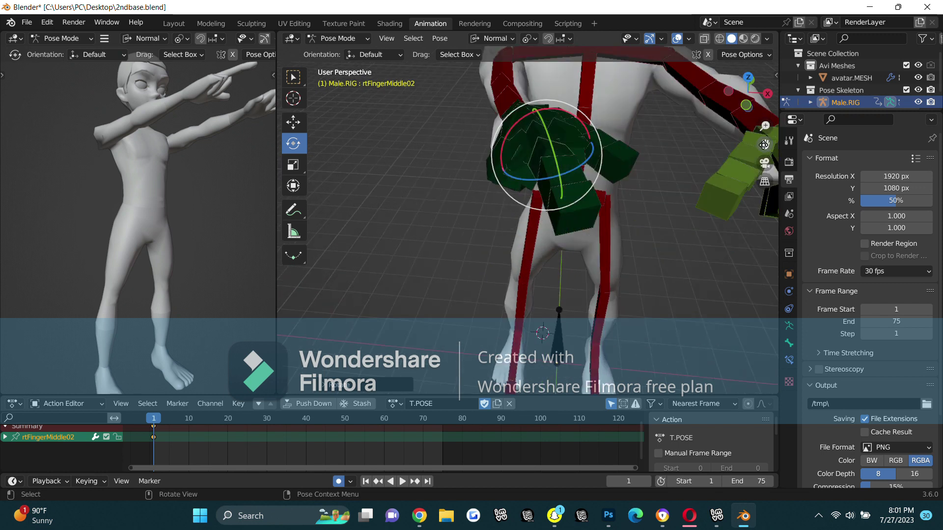
pyautogui.scroll(-3, 520, 138)
pyautogui.scroll(-1, 521, 143)
pyautogui.click(498, 158)
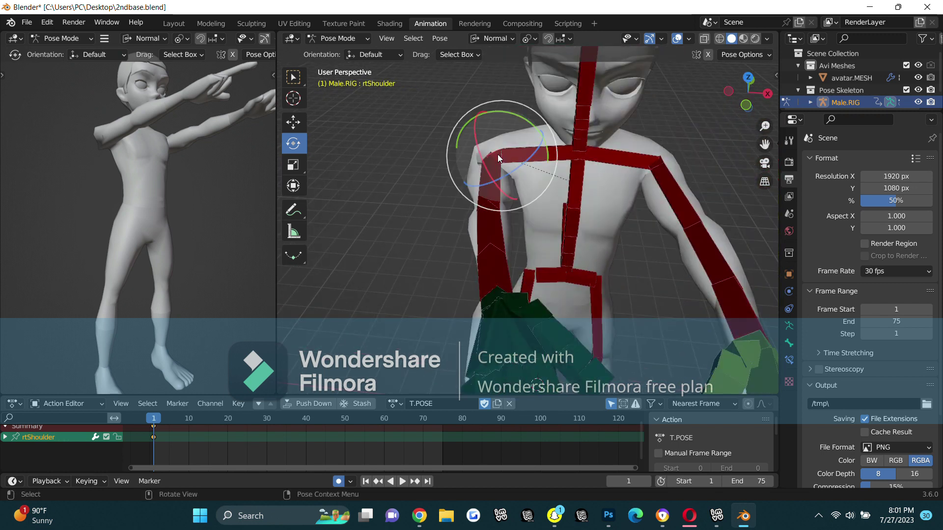
pyautogui.moveTo(516, 168); pyautogui.dragTo(516, 169)
pyautogui.scroll(-3, 694, 158)
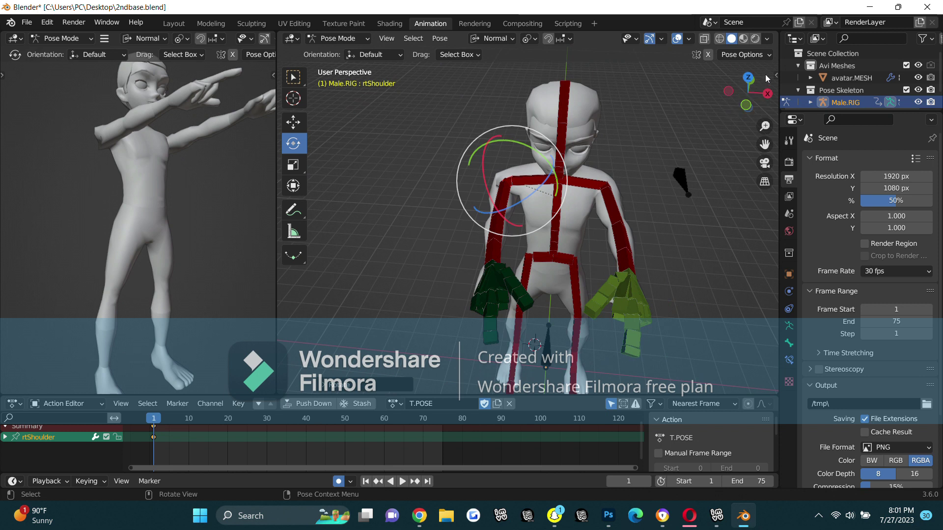
pyautogui.moveTo(746, 103); pyautogui.dragTo(748, 97)
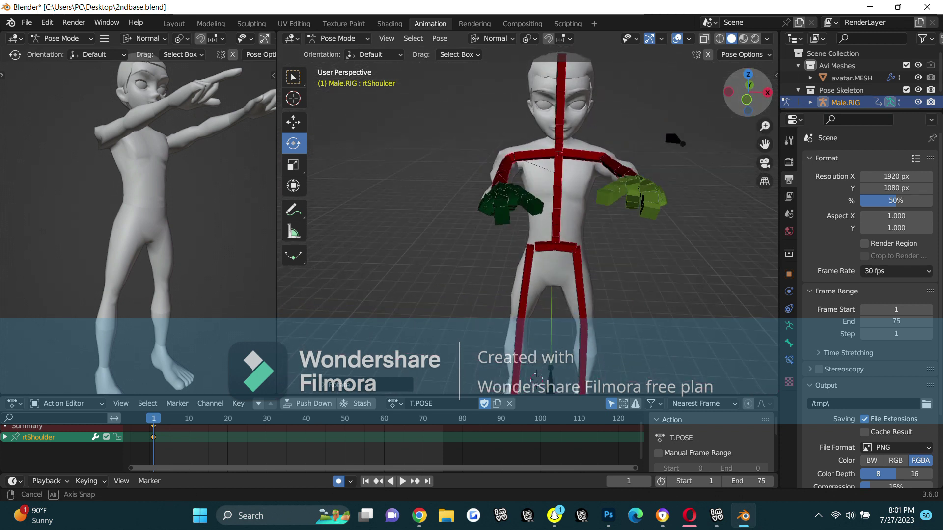
# Step: Rotate lfBicep in toward the body and recentre the view on the rig
pyautogui.click(605, 155)
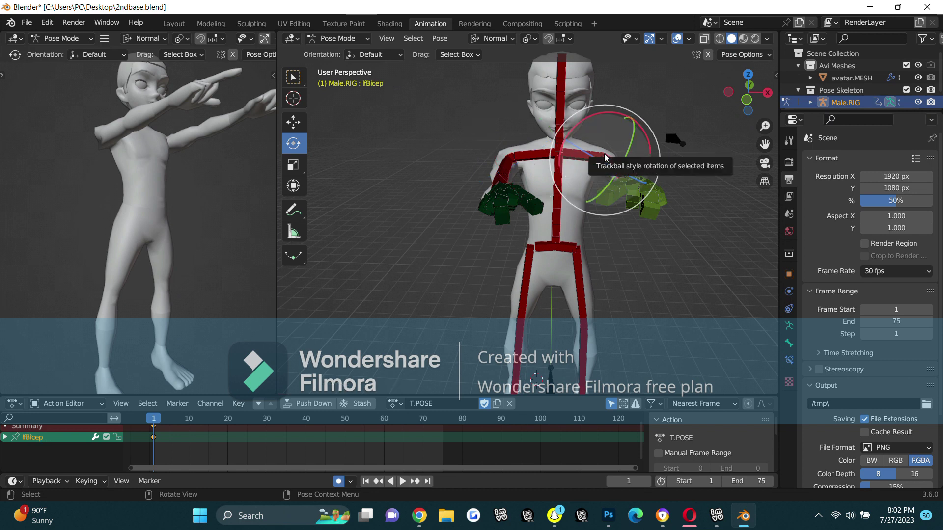
pyautogui.click(604, 154)
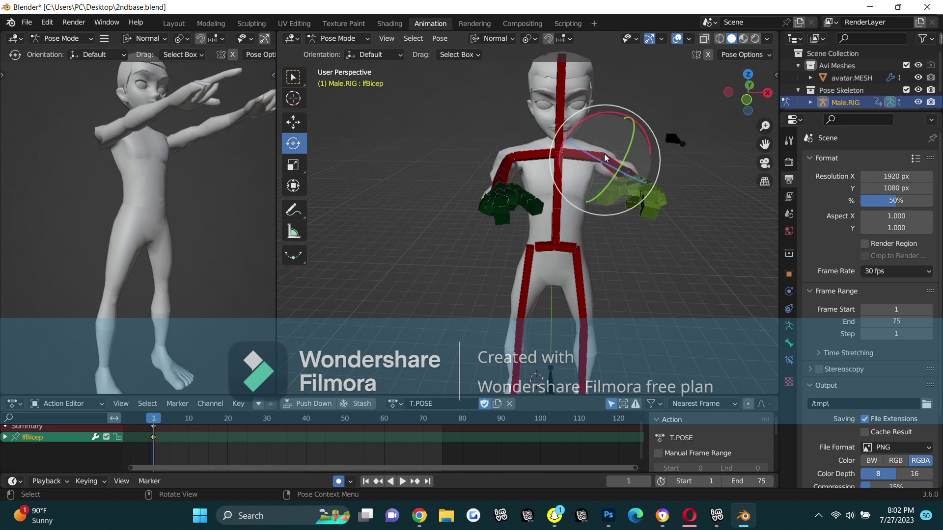
pyautogui.moveTo(632, 132); pyautogui.dragTo(632, 138)
pyautogui.click(633, 138)
pyautogui.moveTo(729, 103); pyautogui.dragTo(719, 110)
pyautogui.moveTo(765, 144)
pyautogui.mouseDown()
pyautogui.moveTo(723, 129)
pyautogui.moveTo(756, 103)
pyautogui.moveTo(567, 140)
pyautogui.moveTo(700, 186)
pyautogui.mouseUp()
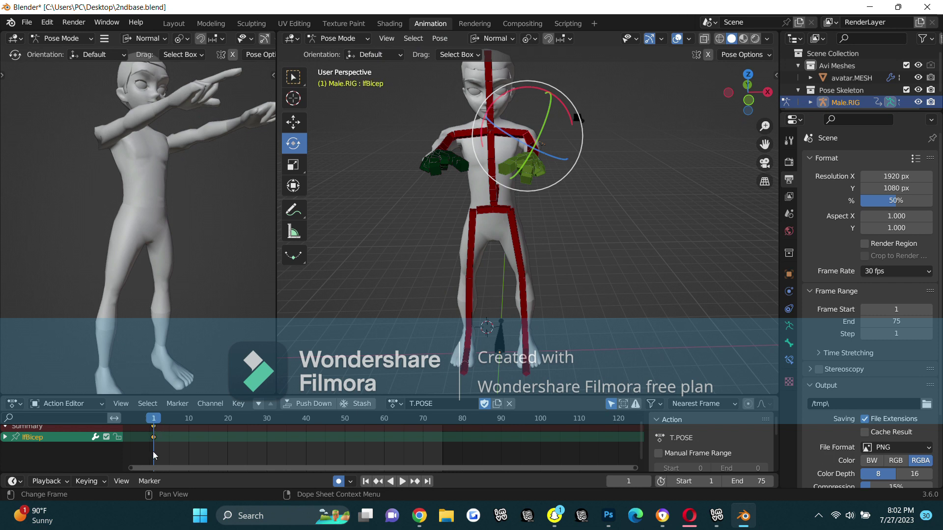
# Step: Select all bones and insert Location & Rotation keyframes at frame 1
pyautogui.click(409, 40)
pyautogui.click(429, 57)
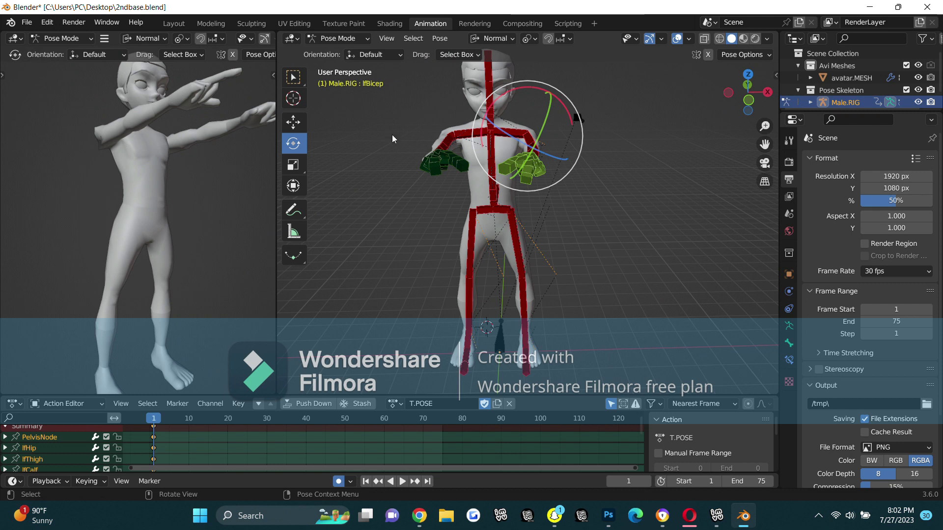
pyautogui.click(189, 419)
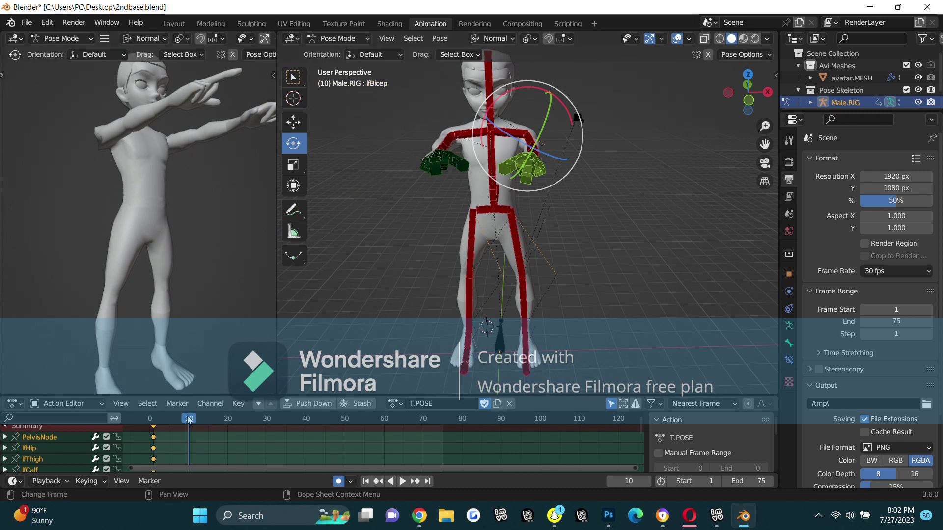
pyautogui.click(152, 420)
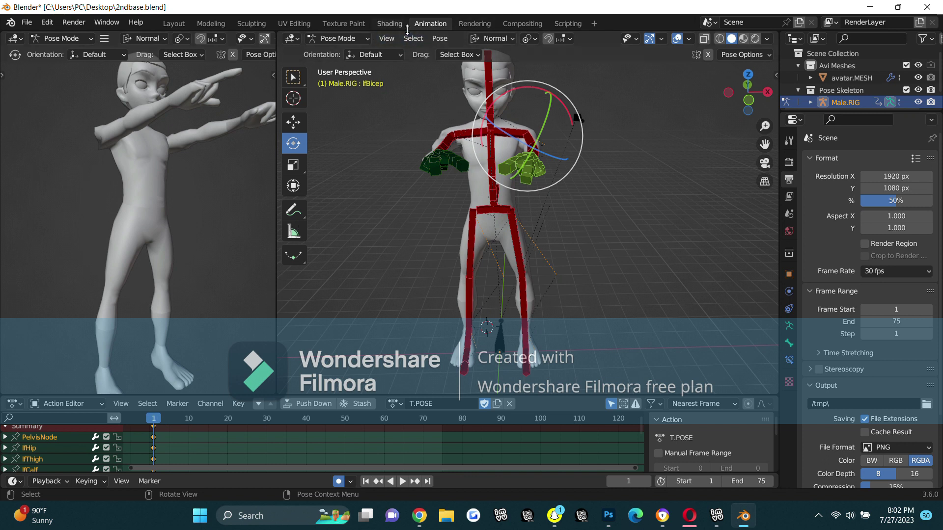
pyautogui.click(440, 39)
pyautogui.moveTo(479, 107)
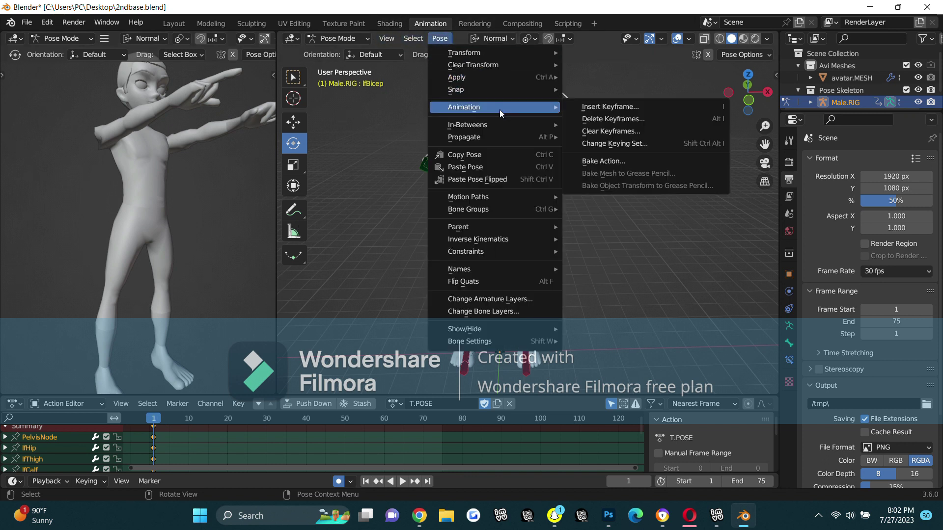
pyautogui.click(587, 107)
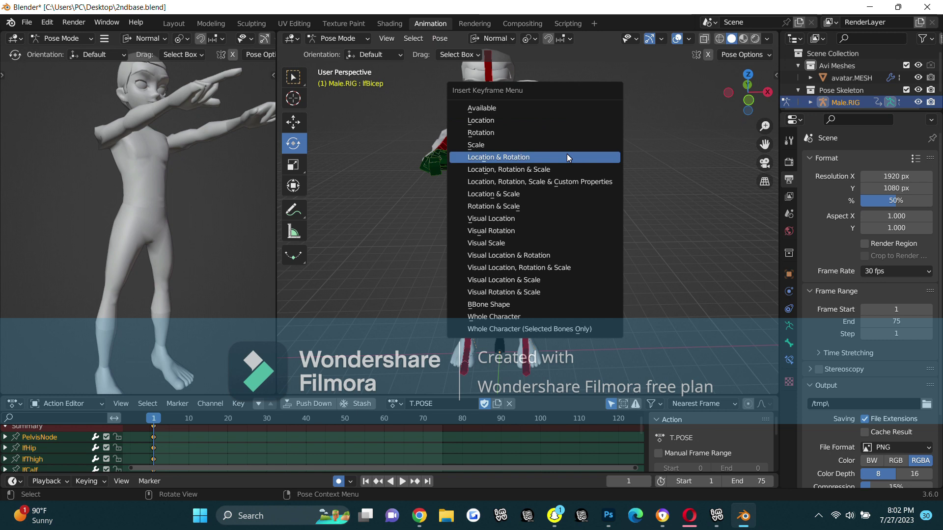
pyautogui.click(513, 158)
# Step: Insert matching Location & Rotation keyframes for all bones at frame 10
pyautogui.click(192, 419)
pyautogui.press('Left')
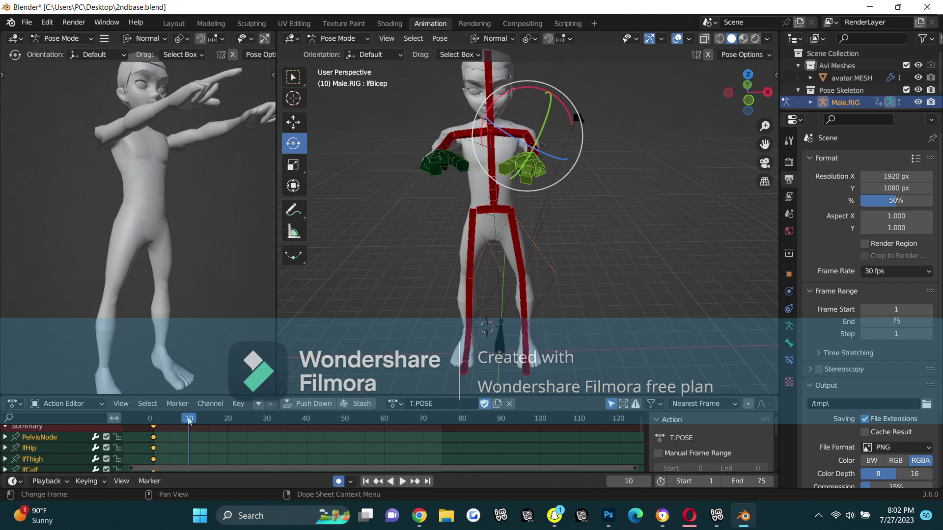
pyautogui.click(441, 43)
pyautogui.moveTo(464, 107)
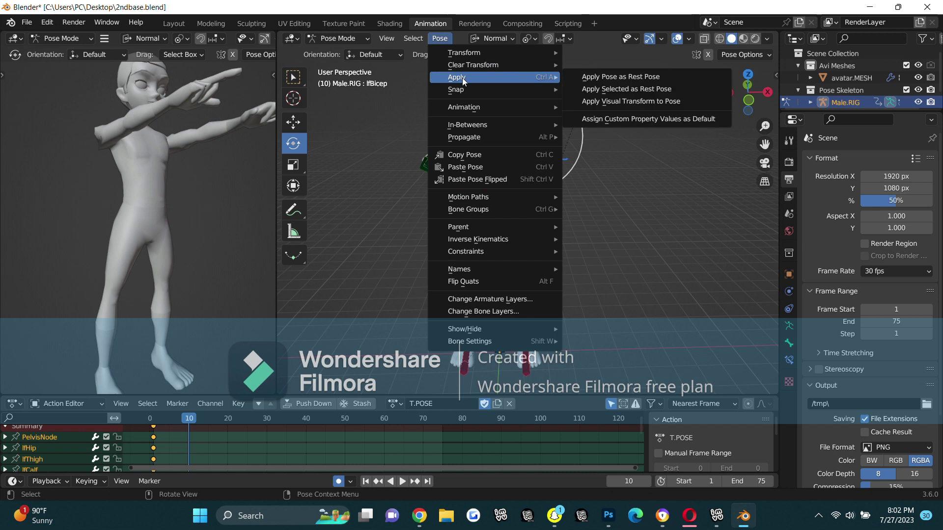
pyautogui.click(606, 108)
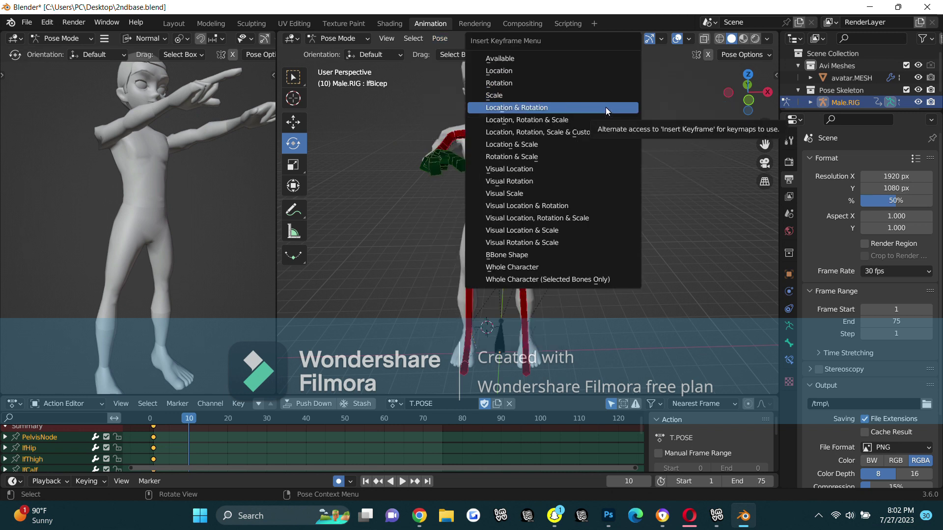
pyautogui.click(605, 107)
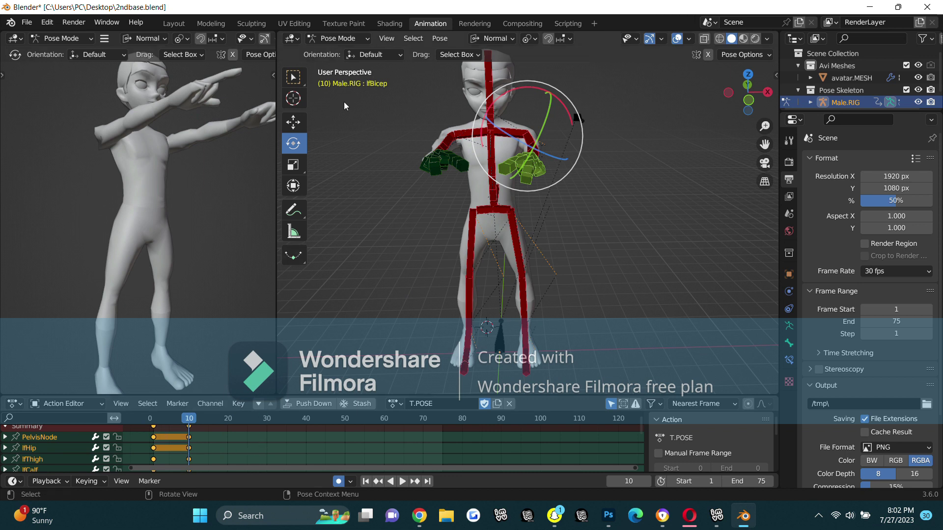
# Step: At frame 20, clear all bone transforms to return the rig to its T-pose
pyautogui.click(228, 421)
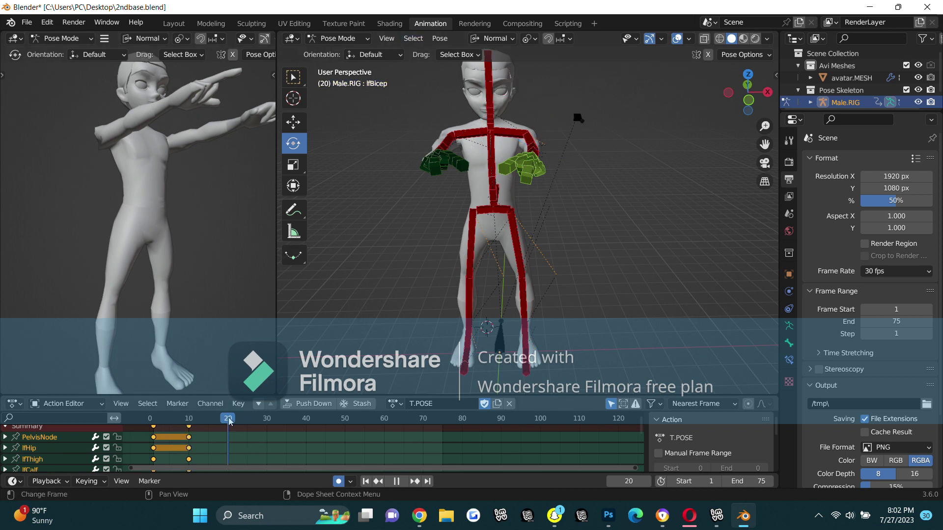
pyautogui.click(440, 39)
pyautogui.moveTo(473, 65)
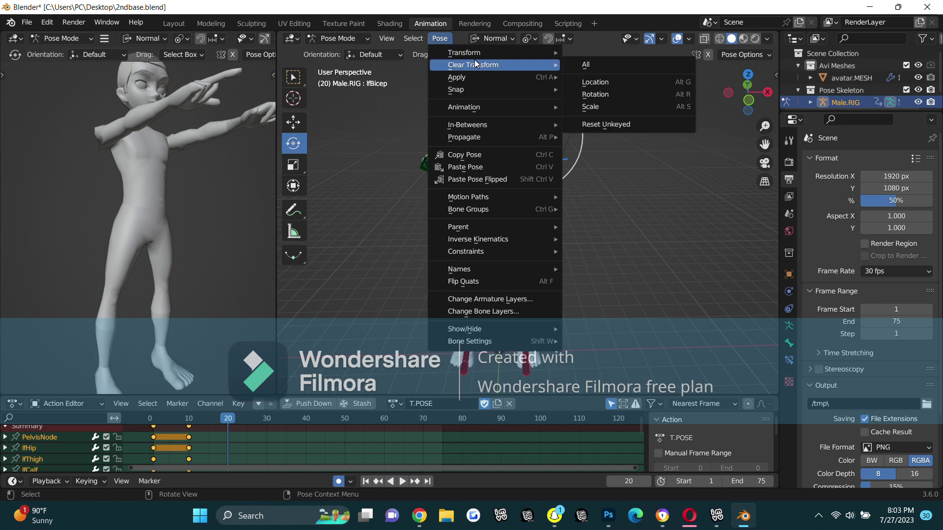
pyautogui.click(596, 63)
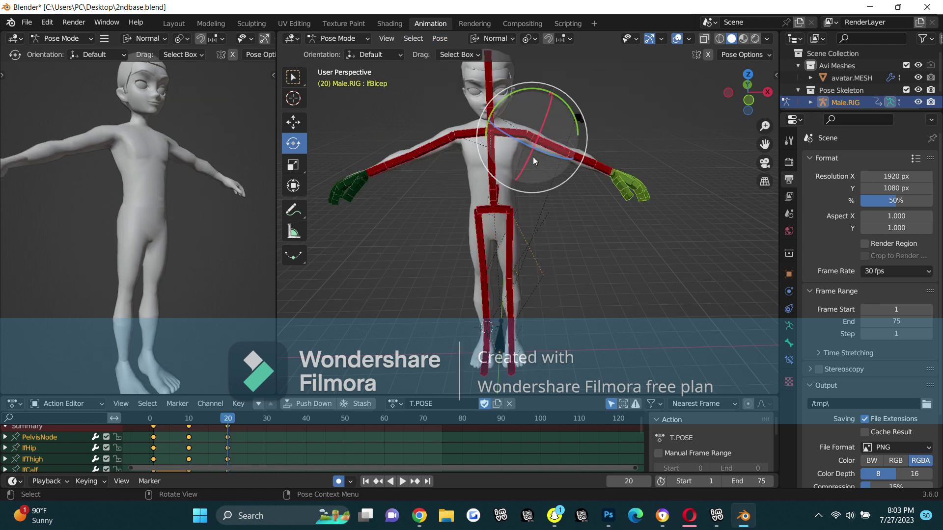
# Step: Play and scrub the timeline to preview the curled-hands-to-T-pose animation
pyautogui.press('space')
pyautogui.click(157, 423)
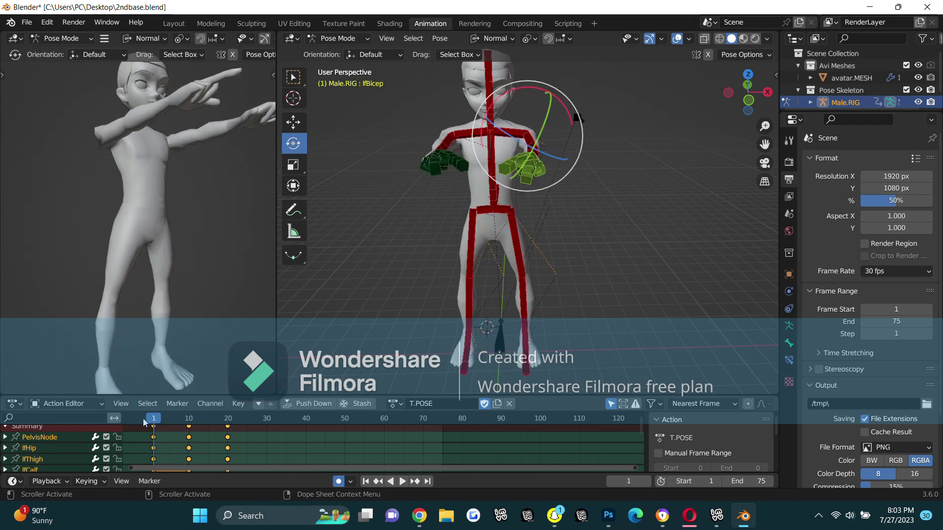
pyautogui.press('space')
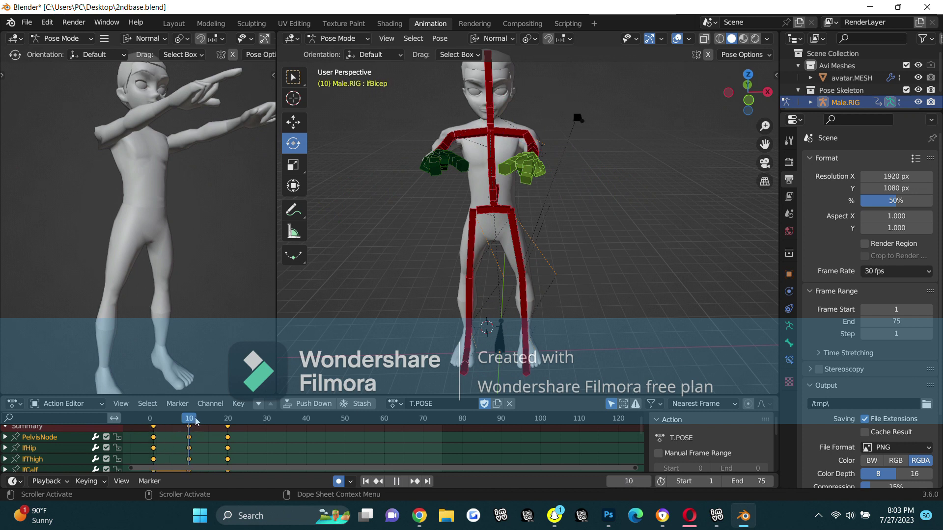
pyautogui.moveTo(232, 422)
pyautogui.mouseDown()
pyautogui.moveTo(156, 423)
pyautogui.moveTo(226, 423)
pyautogui.mouseUp()
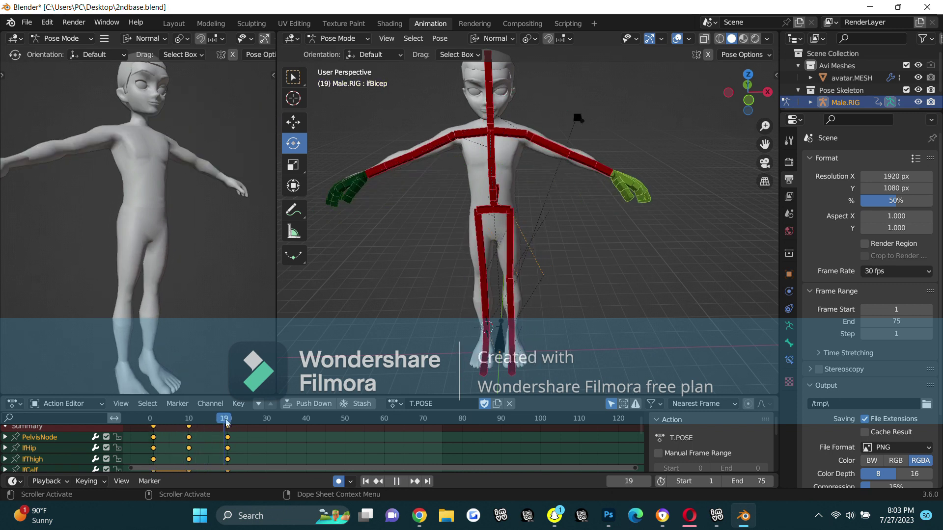
# Step: Stop playback near frame 1, check the avatar in IMVU's Editor 1, then return to Blender
pyautogui.moveTo(167, 423); pyautogui.dragTo(157, 422)
pyautogui.press('Escape')
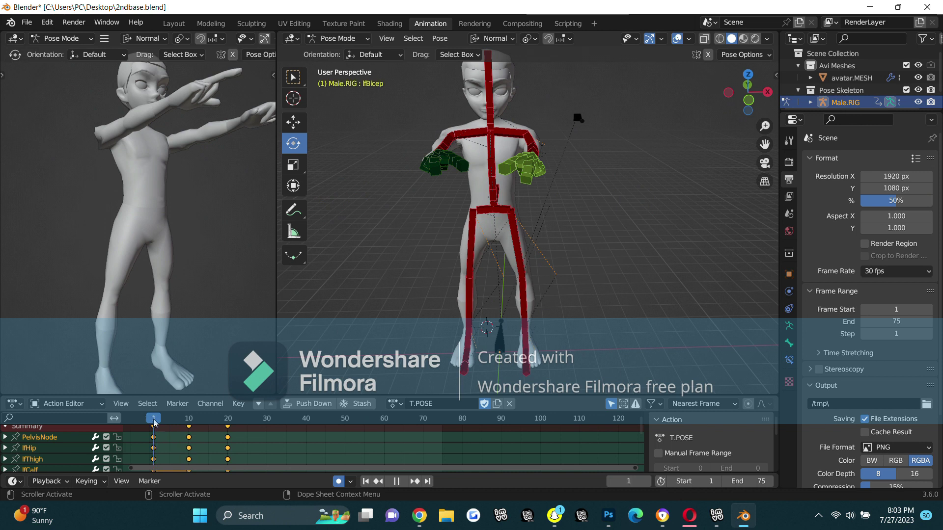
pyautogui.click(710, 512)
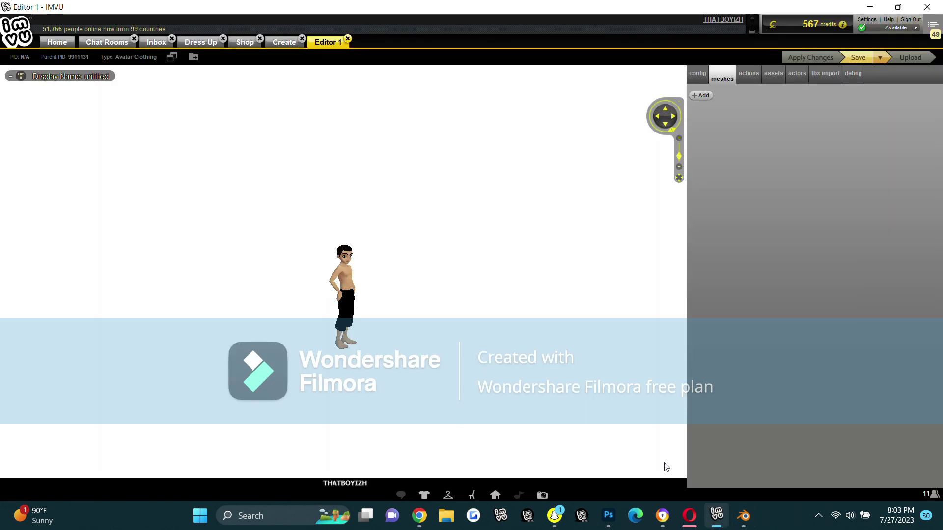
pyautogui.scroll(3, 393, 310)
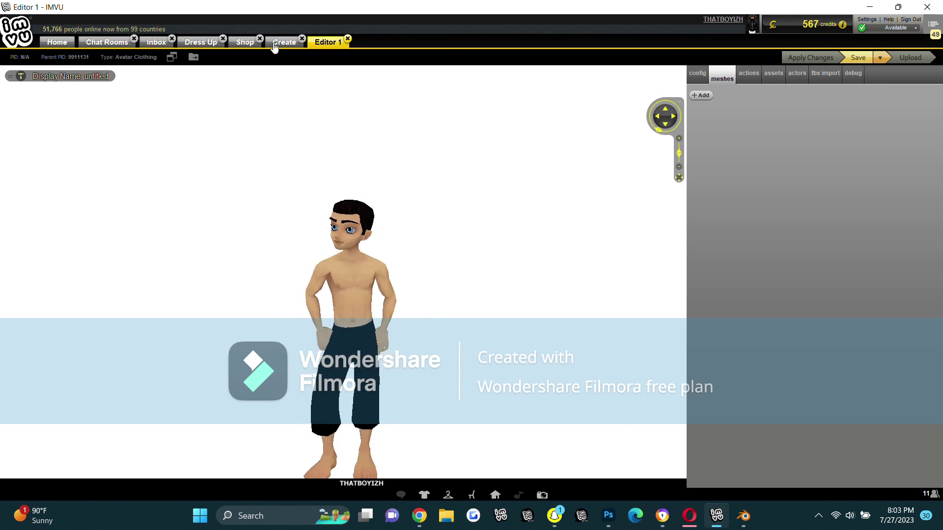
pyautogui.click(274, 45)
pyautogui.click(326, 44)
pyautogui.click(744, 516)
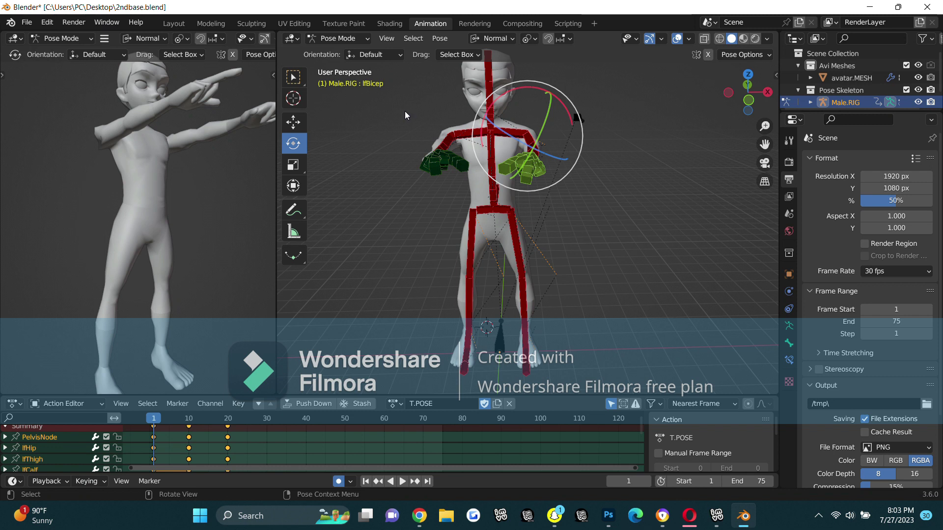
# Step: Start an FBX export and turn off Add Leaf Bones in the Armature settings
pyautogui.click(27, 24)
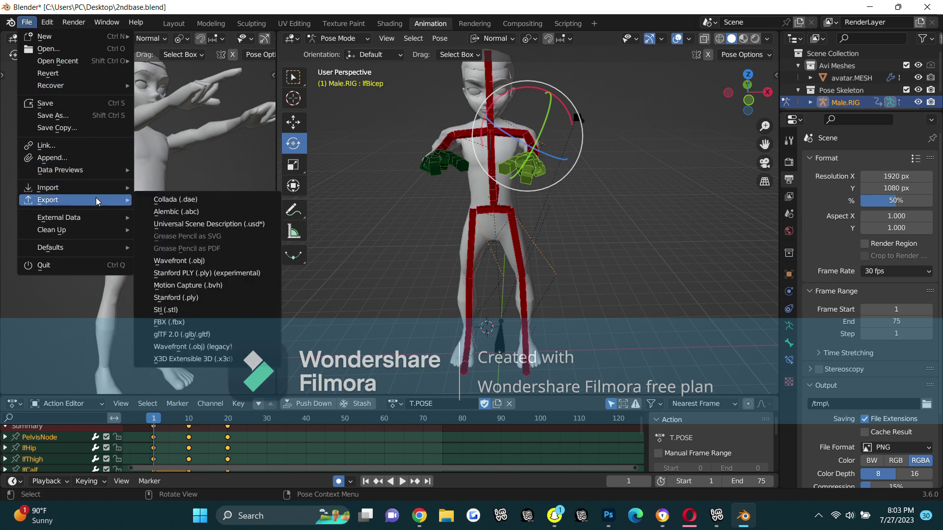
pyautogui.moveTo(48, 199)
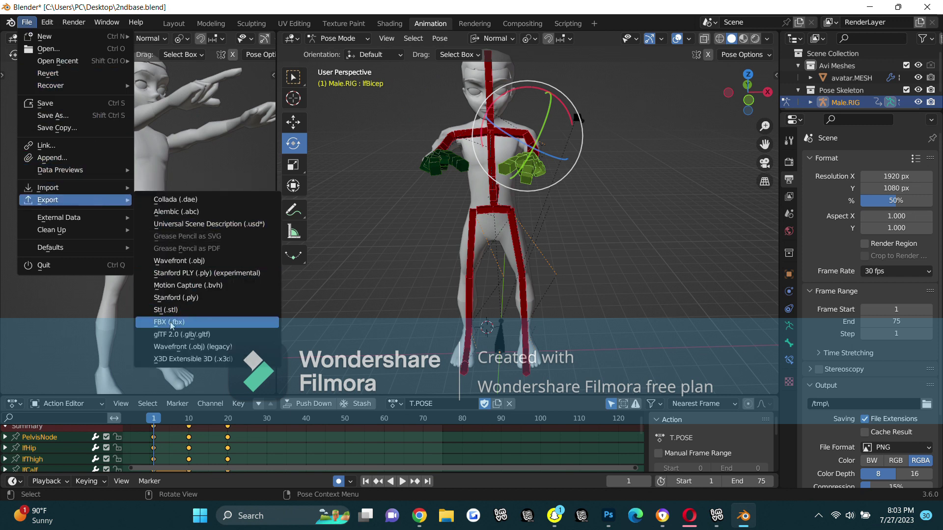
pyautogui.click(178, 323)
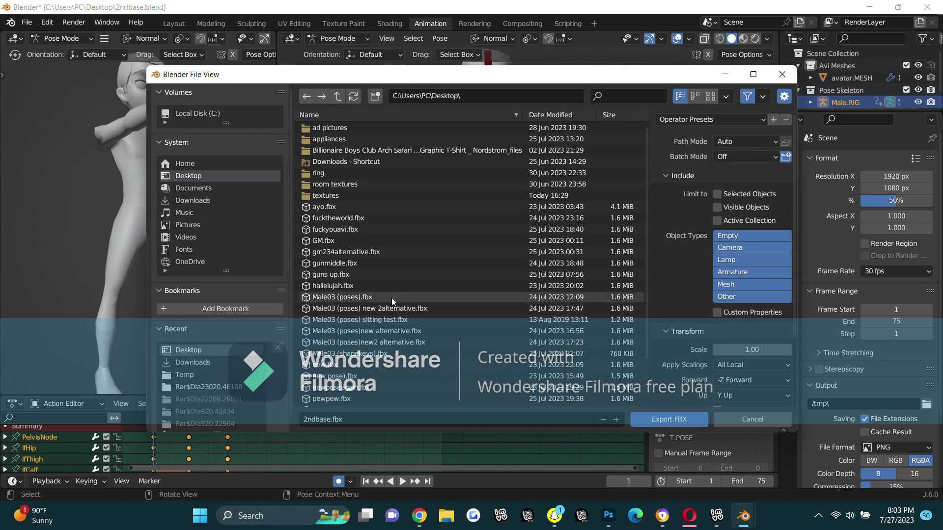
pyautogui.click(199, 176)
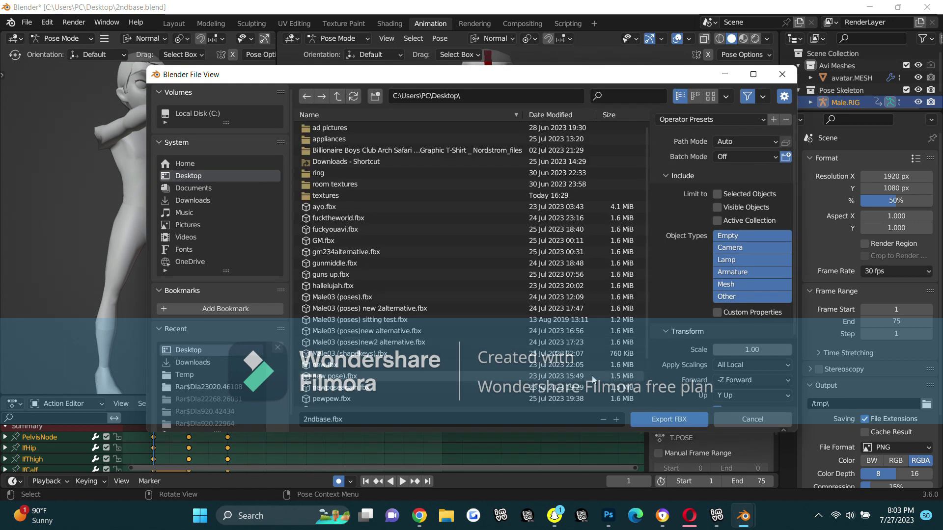
pyautogui.scroll(-3, 693, 353)
pyautogui.click(690, 369)
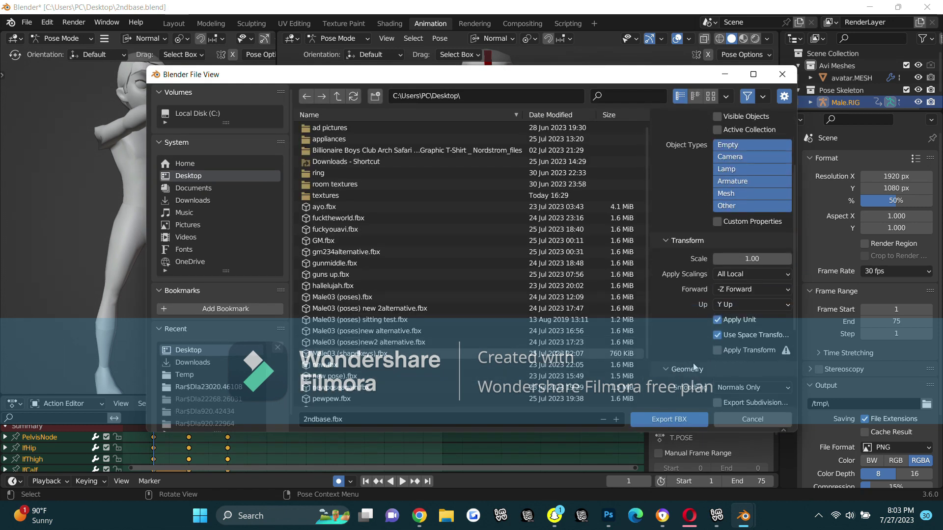
pyautogui.scroll(-5, 694, 363)
pyautogui.scroll(-1, 700, 361)
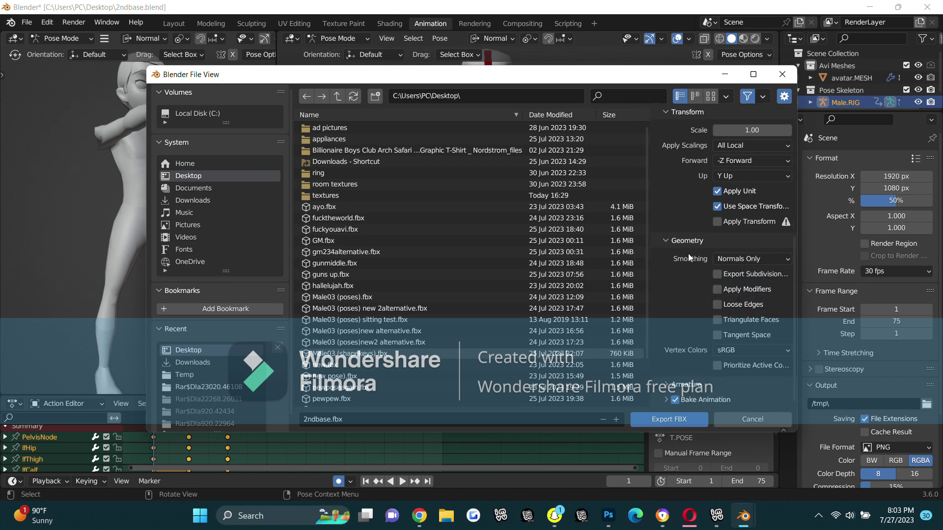
pyautogui.click(683, 241)
pyautogui.click(687, 388)
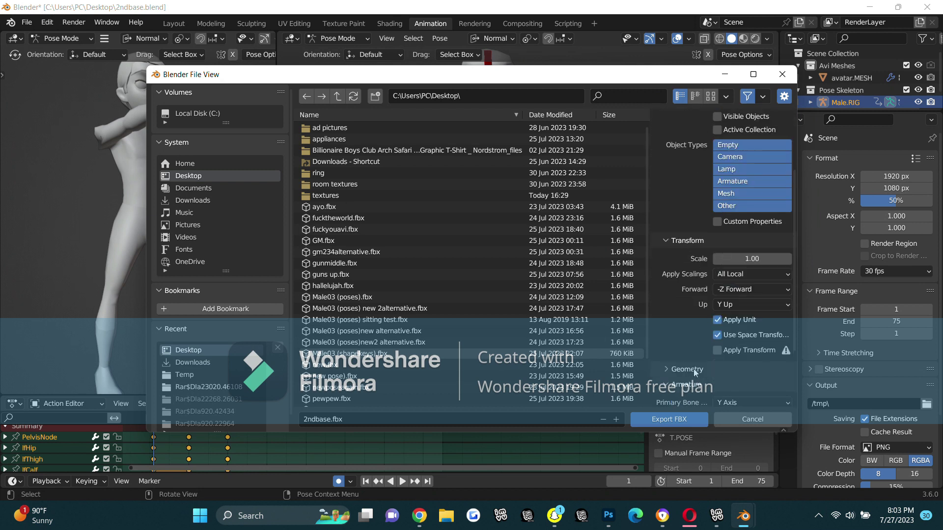
pyautogui.scroll(-4, 705, 357)
pyautogui.click(720, 381)
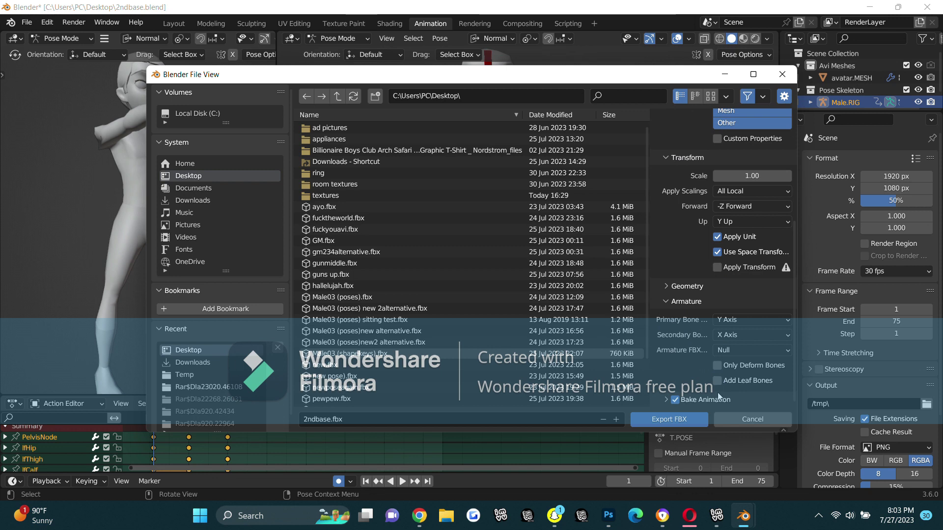
pyautogui.click(673, 302)
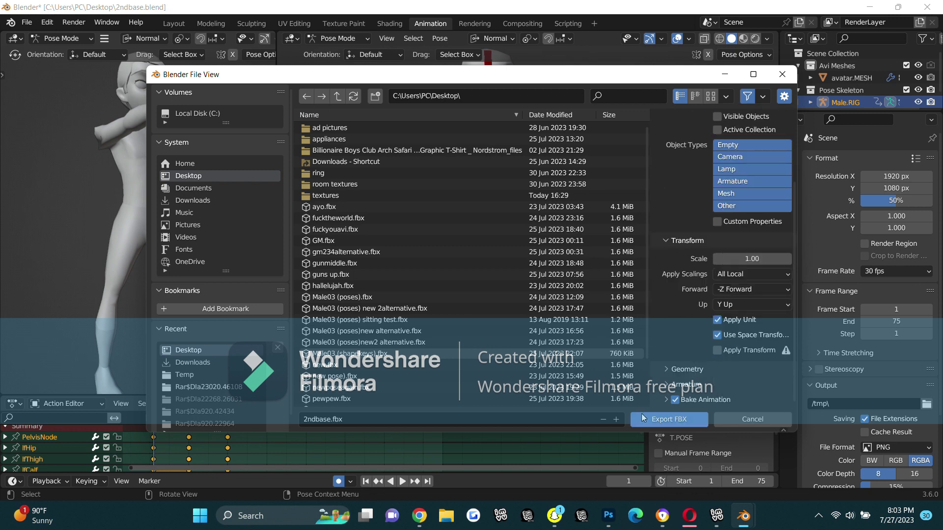
# Step: Rename the file to fuckyaposenew.fbx, export it to the Desktop, and switch to IMVU
pyautogui.click(511, 417)
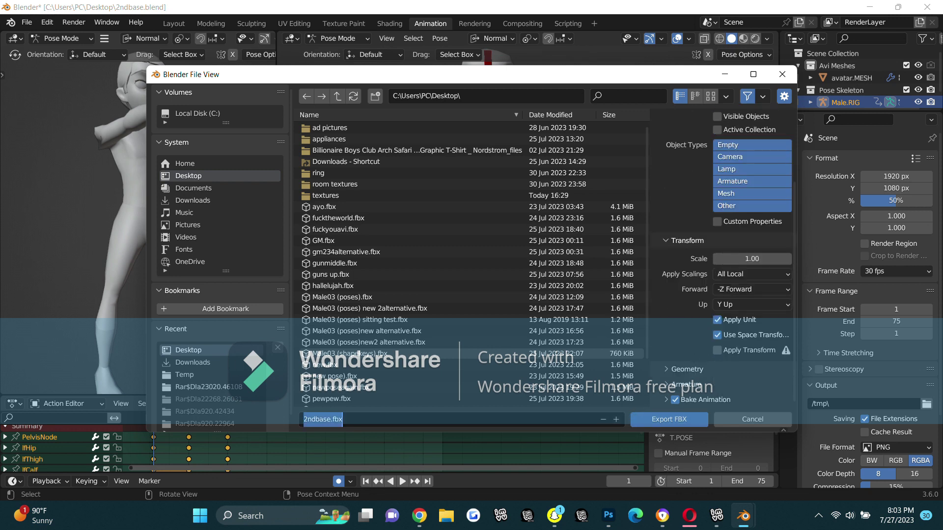
pyautogui.click(330, 419)
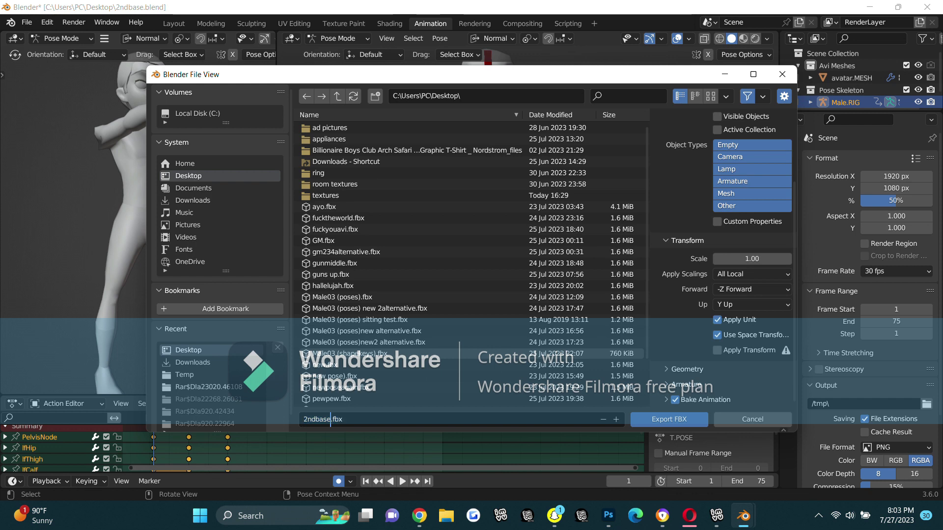
pyautogui.press('BackSpace')
pyautogui.press('BackSpace')
pyautogui.press('BackSpace')
pyautogui.click(666, 421)
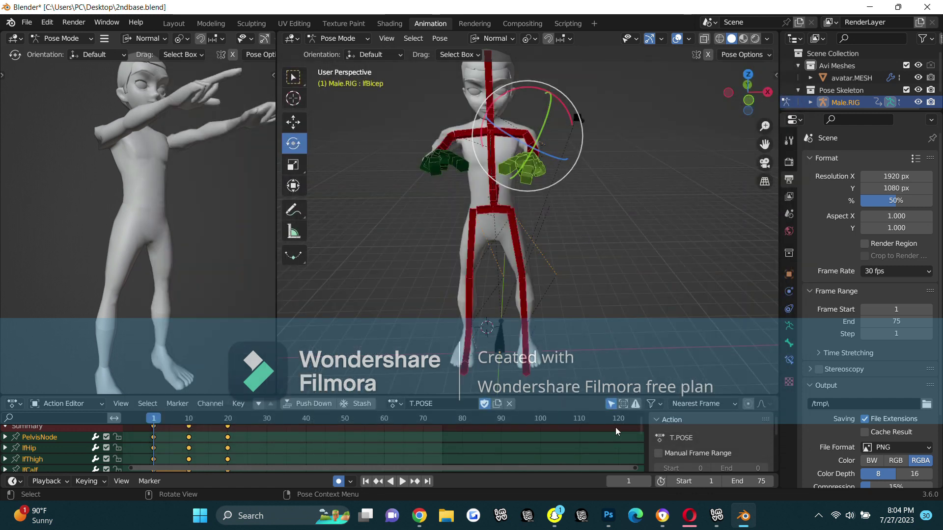
pyautogui.moveTo(716, 516)
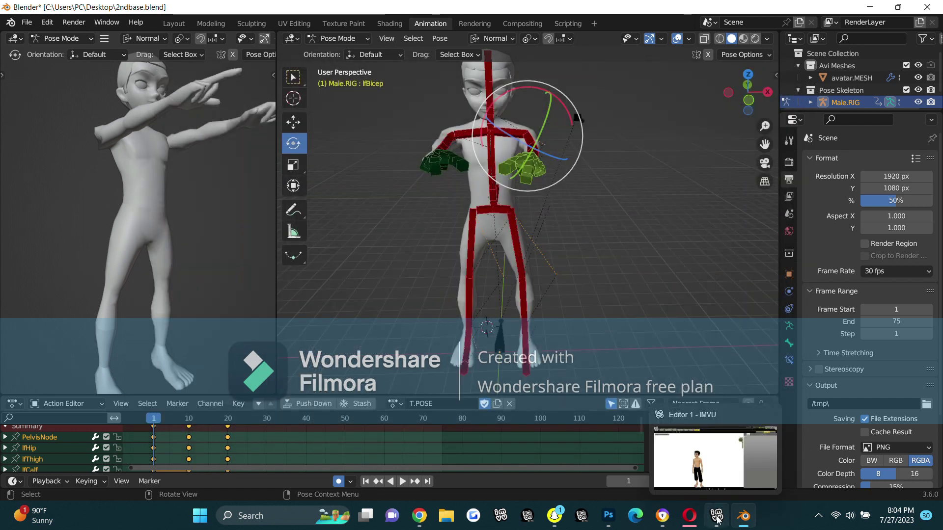
pyautogui.click(717, 518)
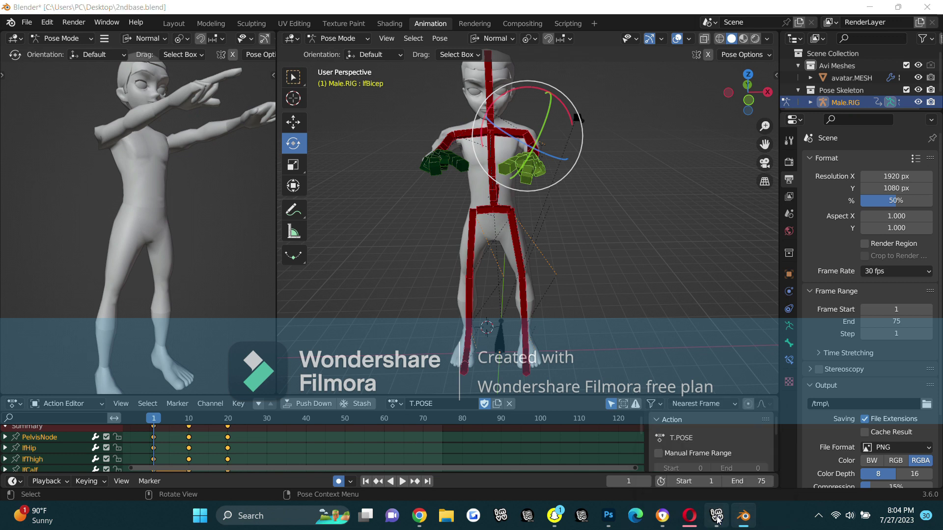
# Step: In IMVU's fbx import section, start loading an FBX file
pyautogui.click(826, 75)
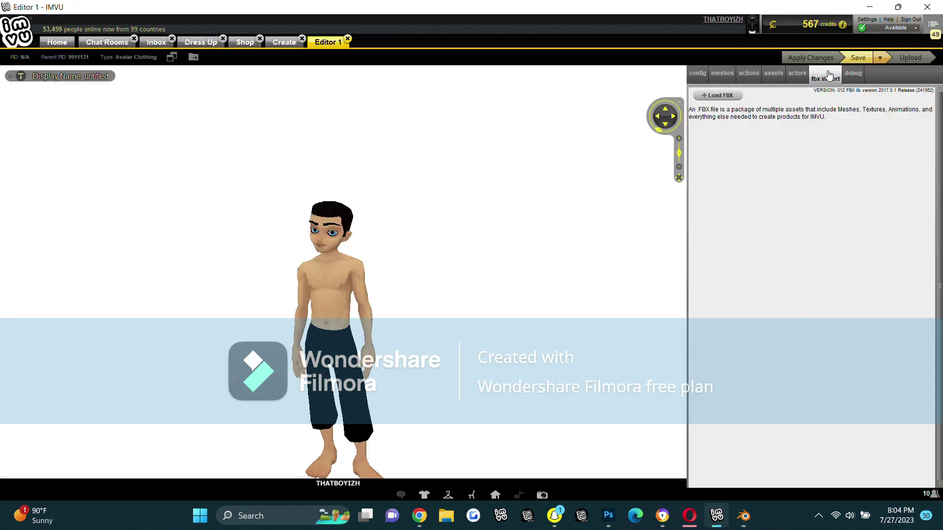
pyautogui.click(725, 96)
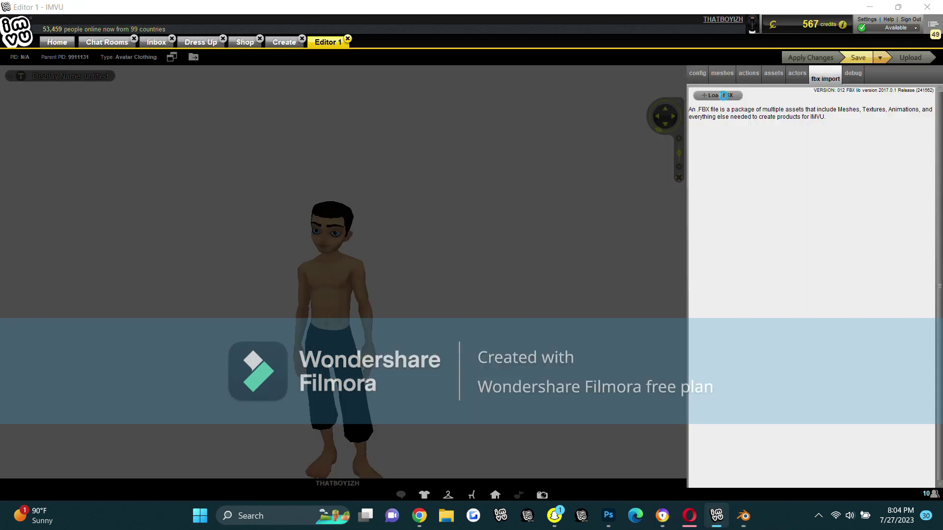
pyautogui.scroll(-2, 411, 187)
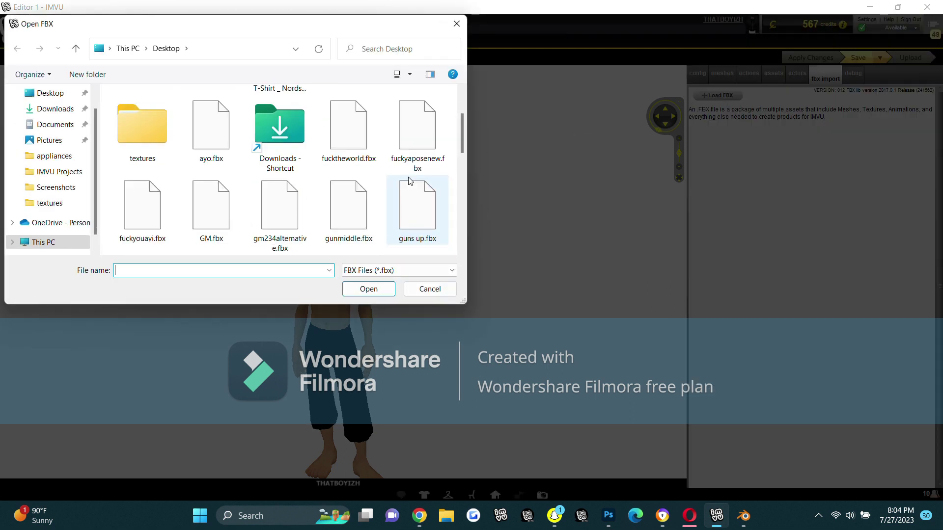
pyautogui.scroll(-5, 410, 182)
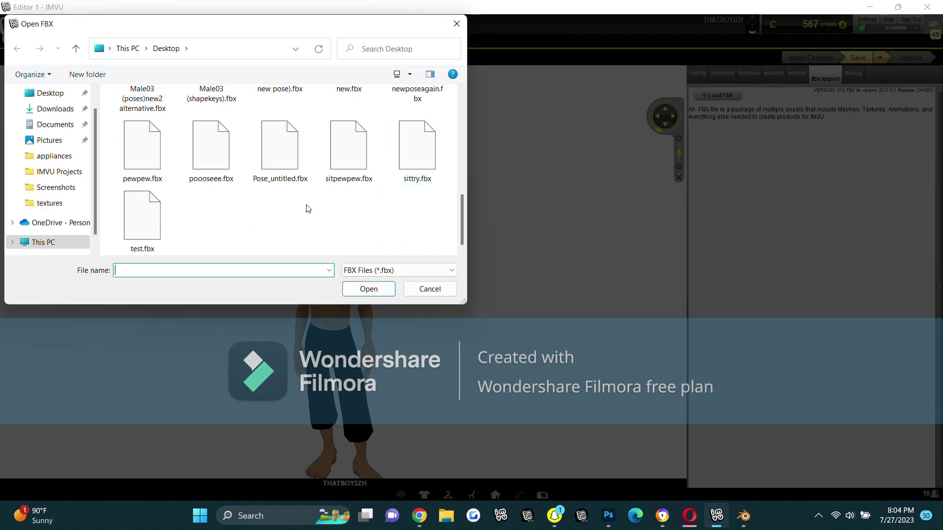
pyautogui.scroll(1, 307, 209)
pyautogui.scroll(1, 309, 209)
pyautogui.scroll(1, 312, 208)
pyautogui.scroll(-1, 315, 208)
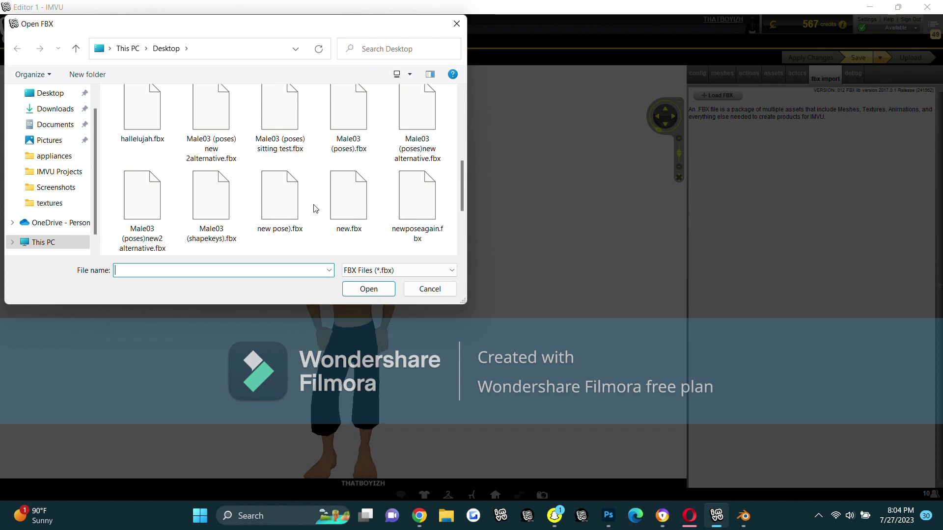
pyautogui.scroll(3, 315, 208)
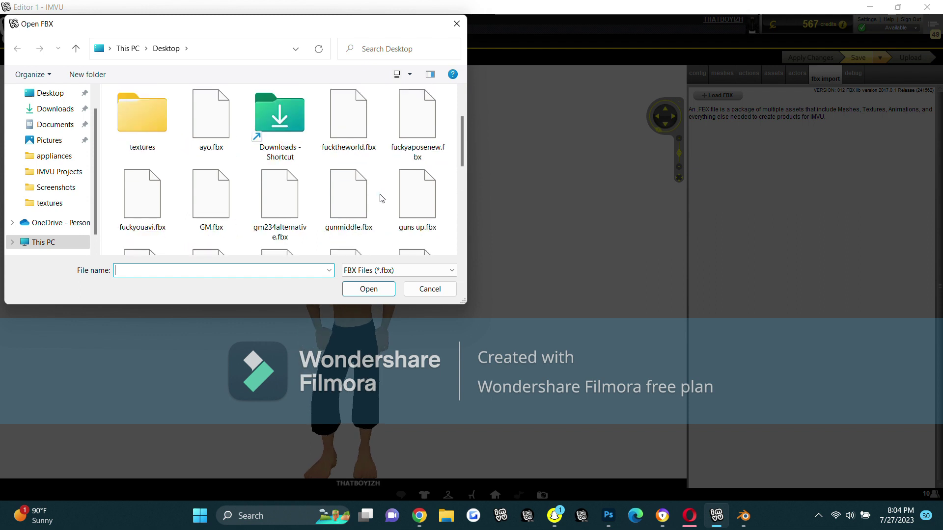
pyautogui.scroll(1, 315, 206)
# Step: Open fuckyaposenew.fbx from the Desktop
pyautogui.click(69, 102)
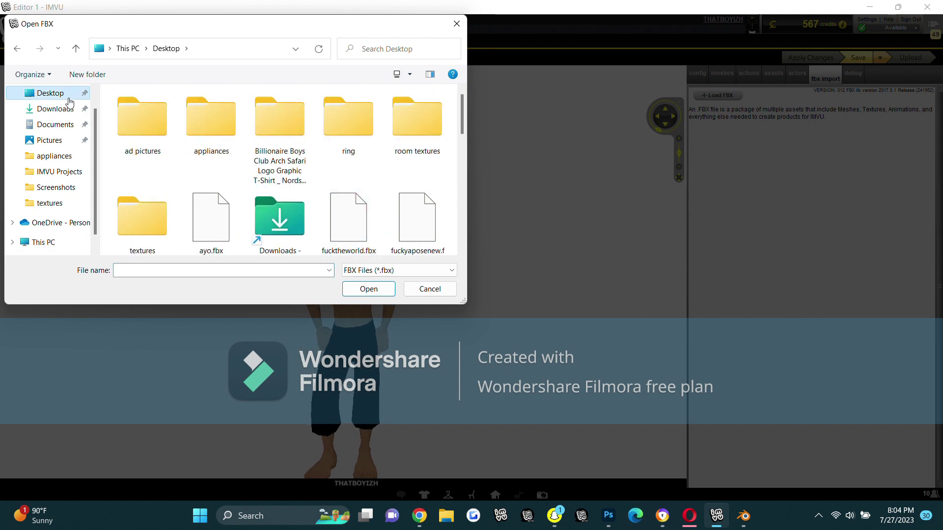
pyautogui.scroll(-4, 312, 174)
pyautogui.scroll(-1, 321, 172)
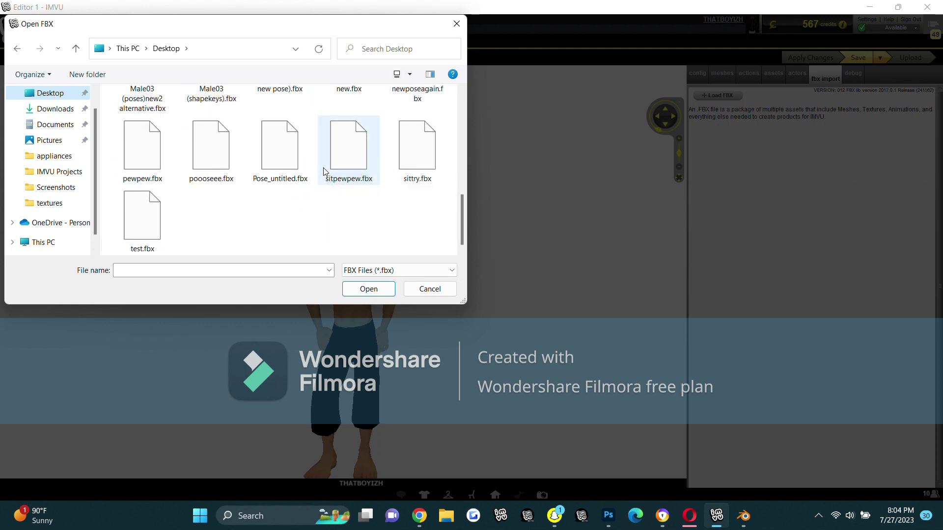
pyautogui.scroll(3, 324, 171)
pyautogui.scroll(1, 324, 172)
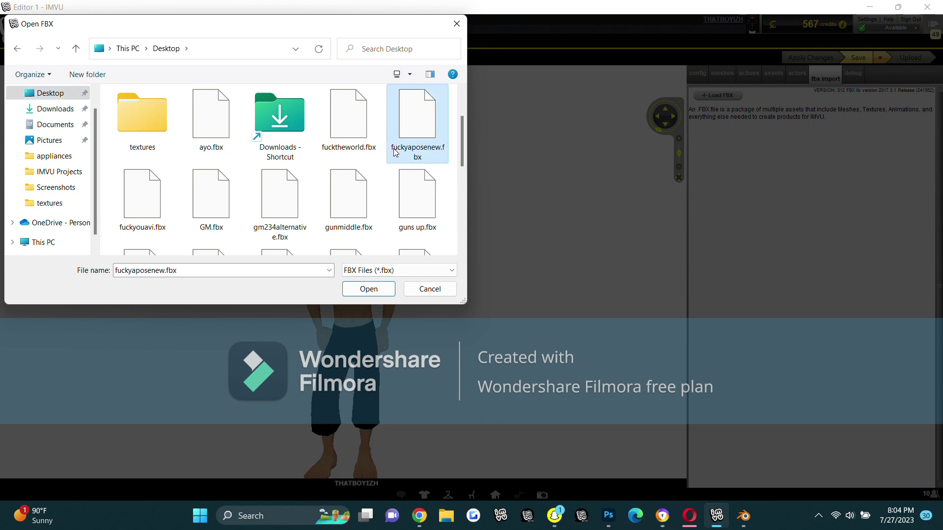
pyautogui.doubleClick(418, 143)
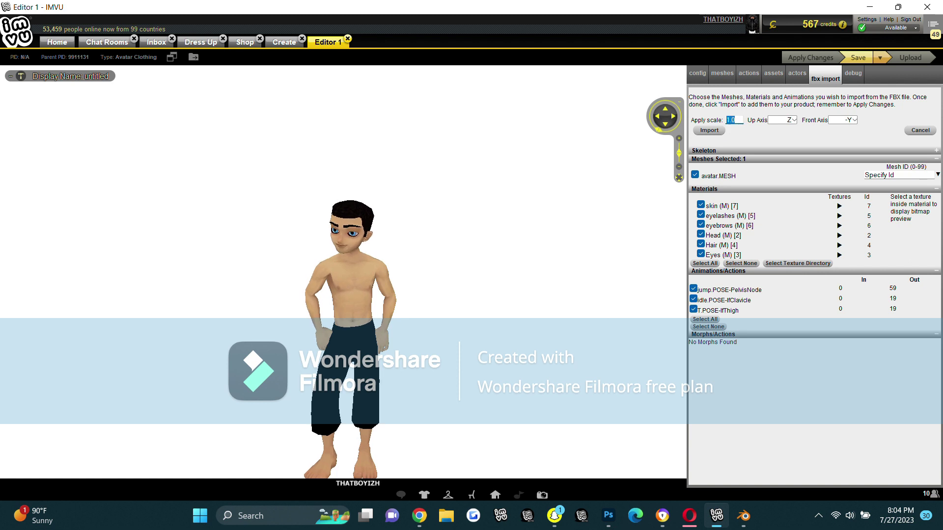
# Step: Import only the T.POSE animation, excluding the avatar mesh, and apply the changes
pyautogui.write('0')
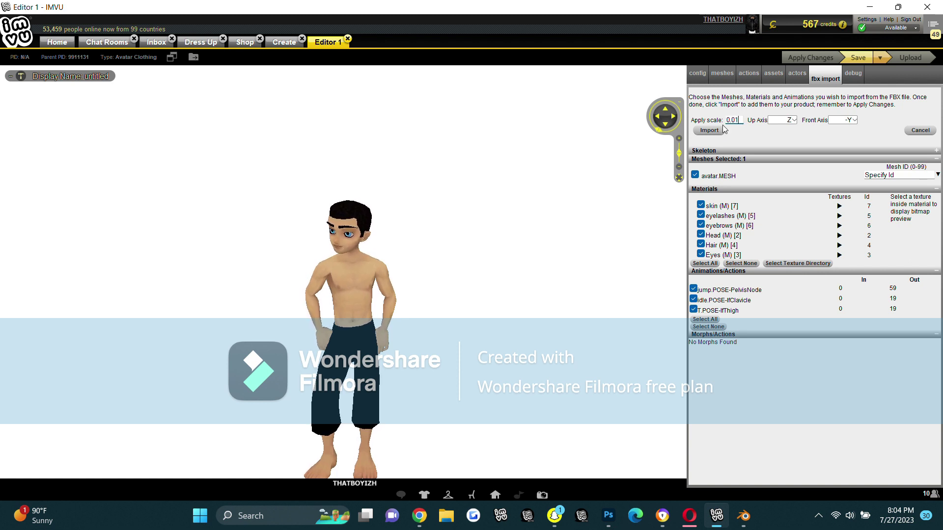
pyautogui.click(696, 174)
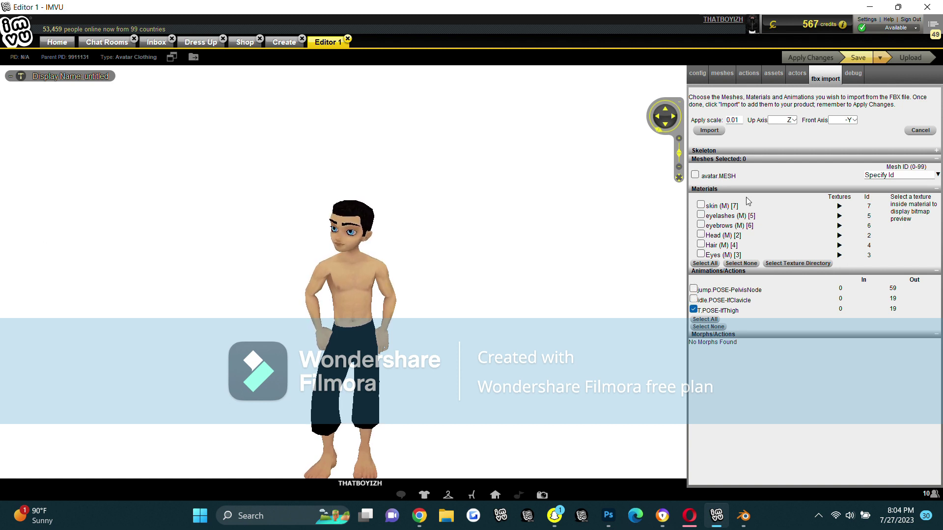
pyautogui.click(727, 151)
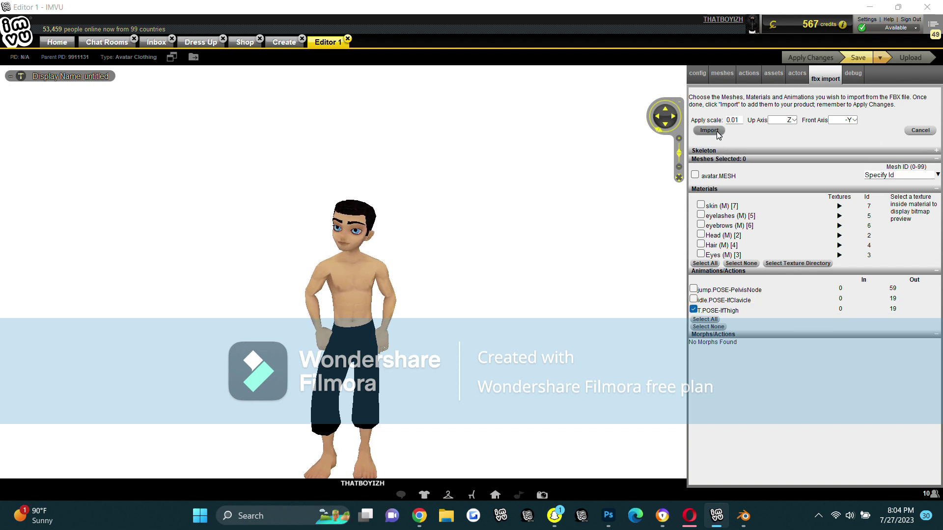
pyautogui.click(710, 130)
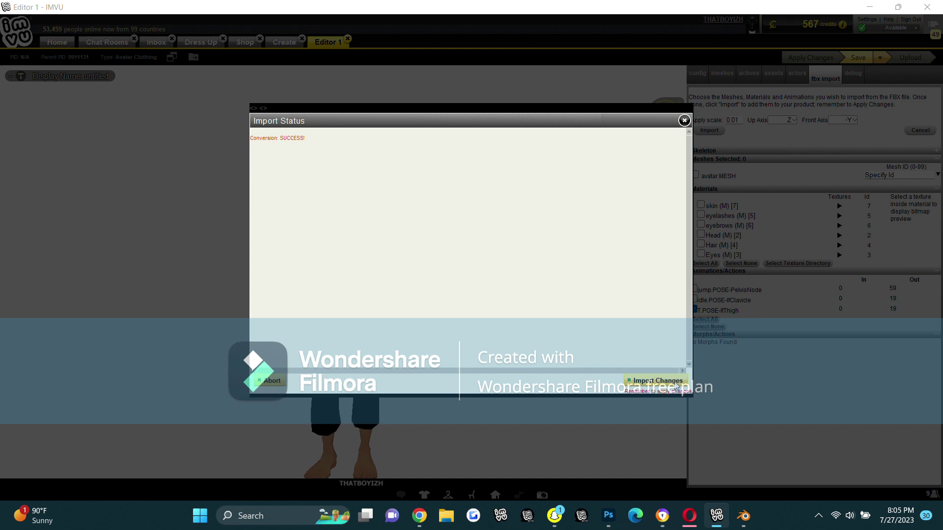
pyautogui.click(677, 386)
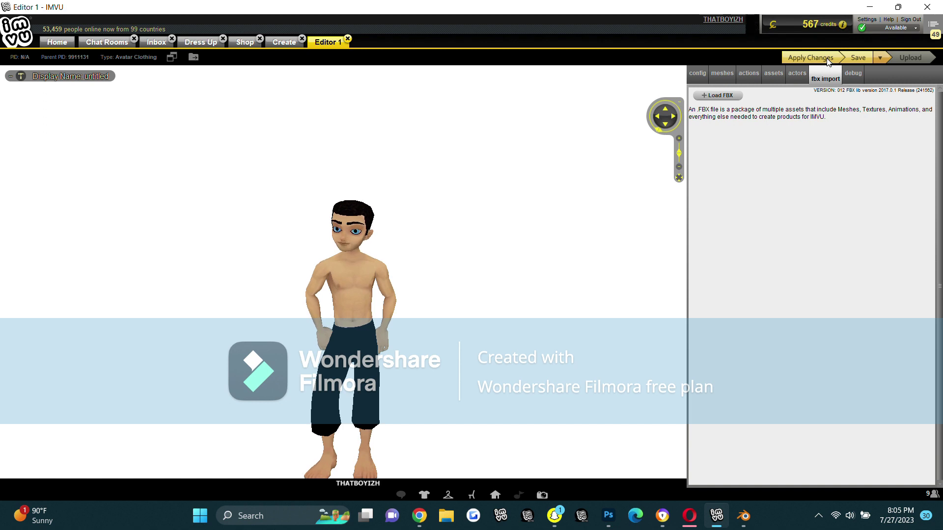
pyautogui.click(830, 60)
# Step: Assign T.POSE-lfThigh.xaf as Action 0's skeletal animation and enter the trigger P1
pyautogui.click(758, 83)
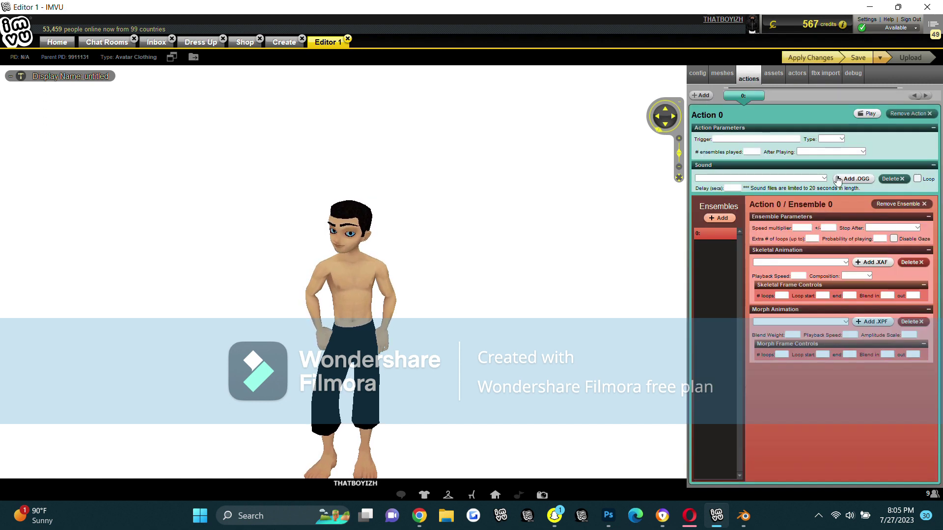
pyautogui.click(868, 264)
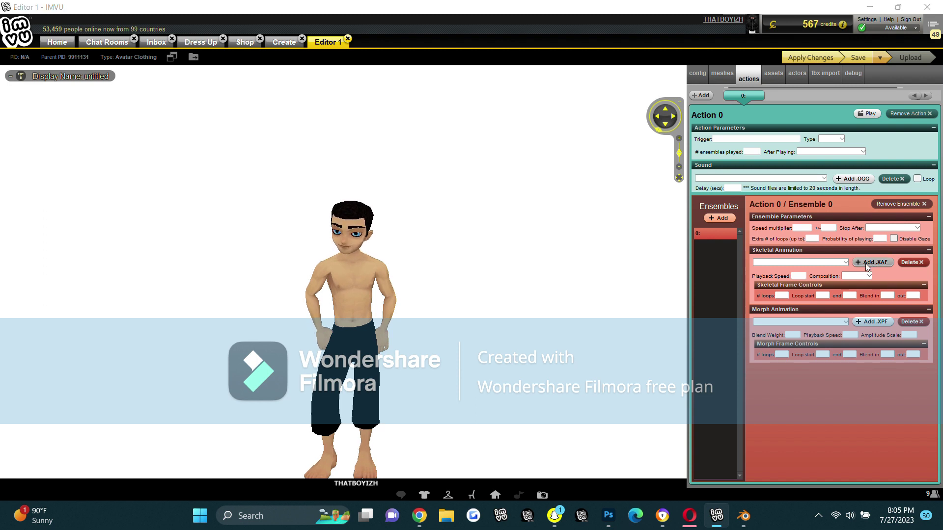
pyautogui.click(423, 287)
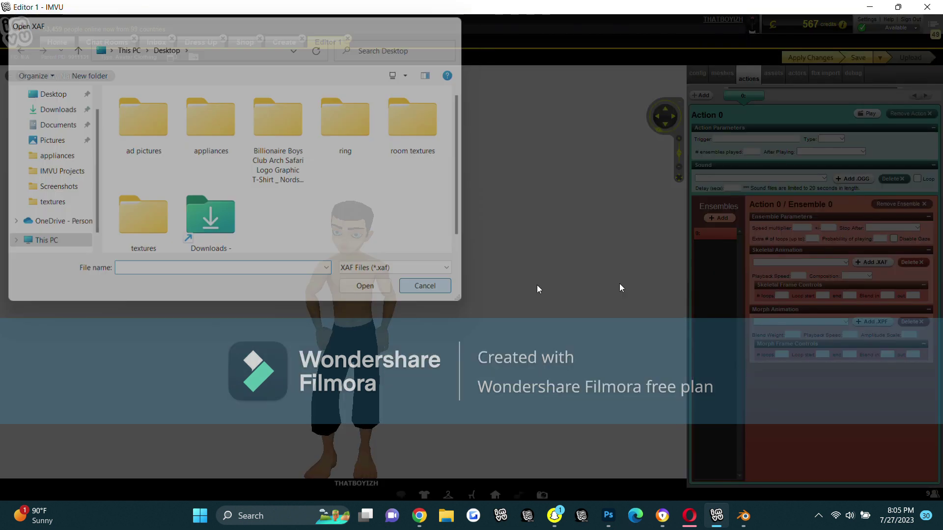
pyautogui.click(845, 263)
pyautogui.click(788, 275)
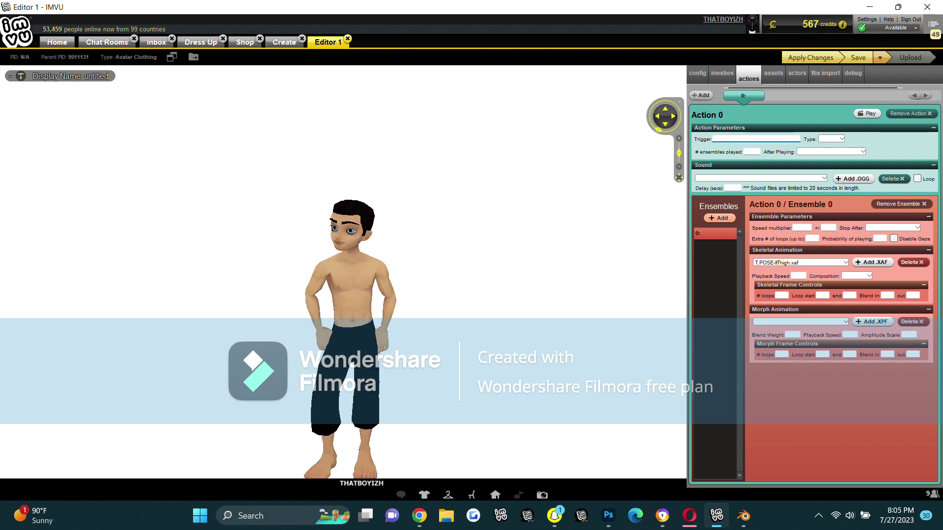
pyautogui.write('P1')
# Step: Set the action type to Avatar and the ensembles played to 0
pyautogui.click(835, 139)
pyautogui.click(838, 158)
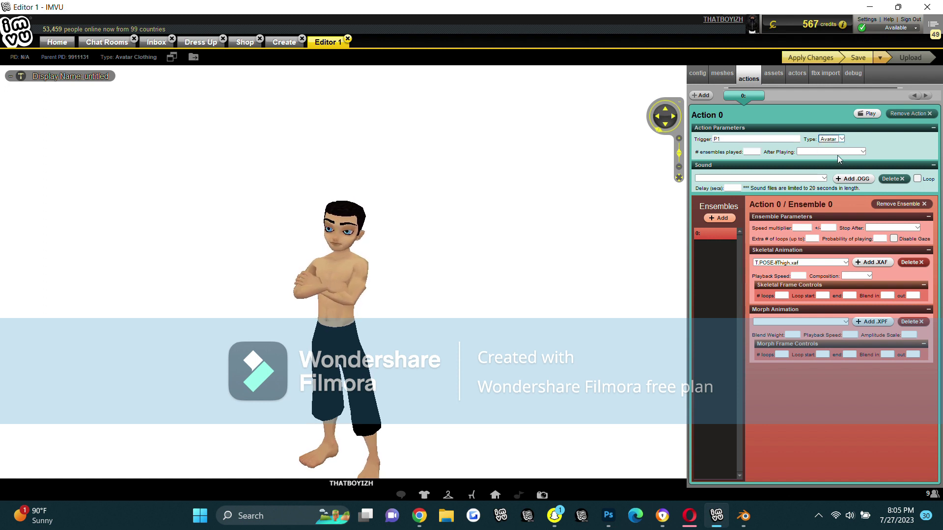
pyautogui.click(804, 273)
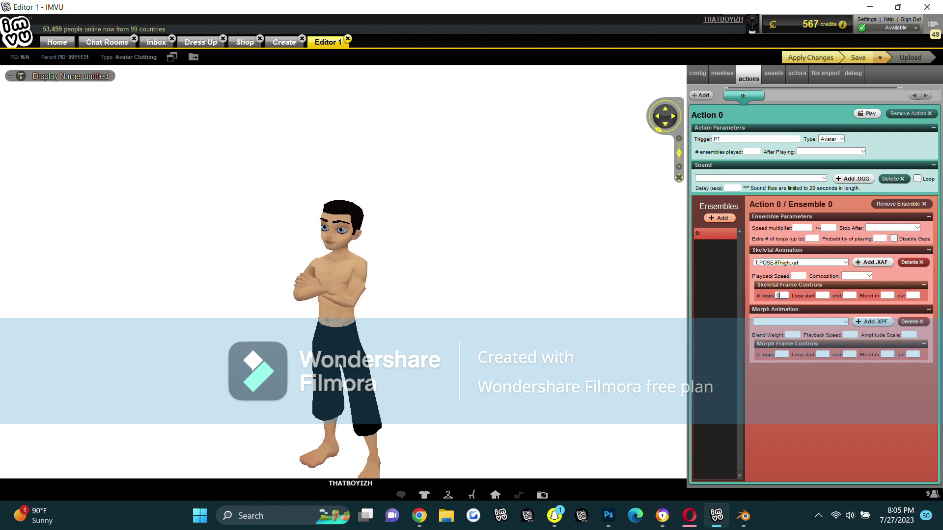
pyautogui.write('0')
# Step: Set After Playing to Pick same Ensemble and Composition to Replace, then return to Blender
pyautogui.click(819, 156)
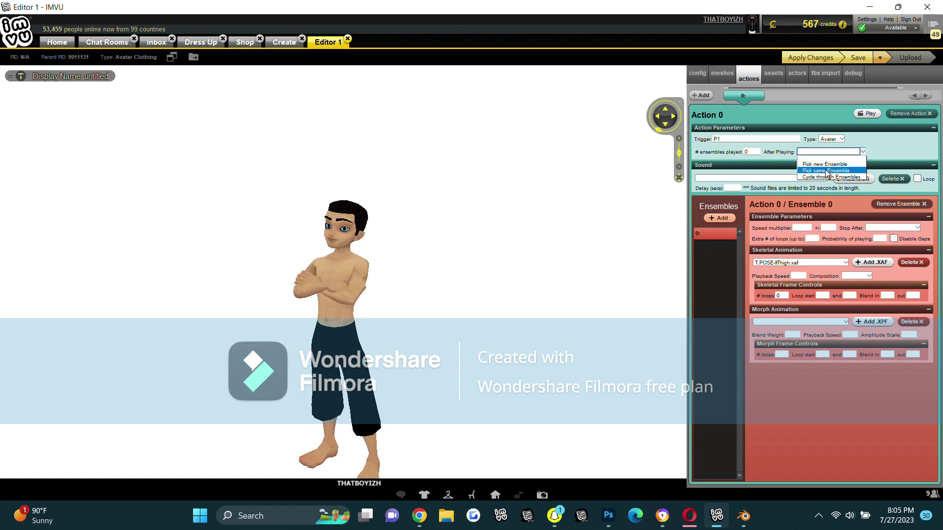
pyautogui.click(848, 172)
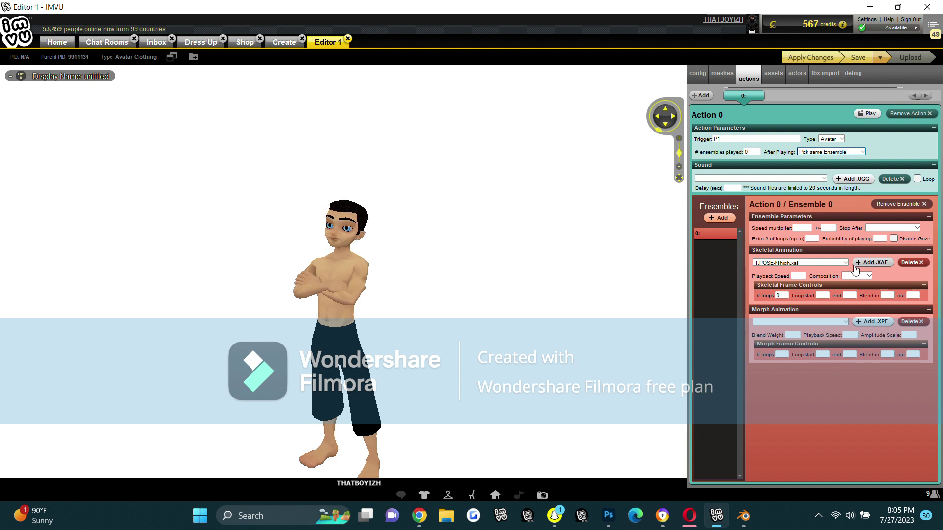
pyautogui.click(856, 278)
pyautogui.click(857, 283)
pyautogui.click(822, 296)
pyautogui.click(848, 296)
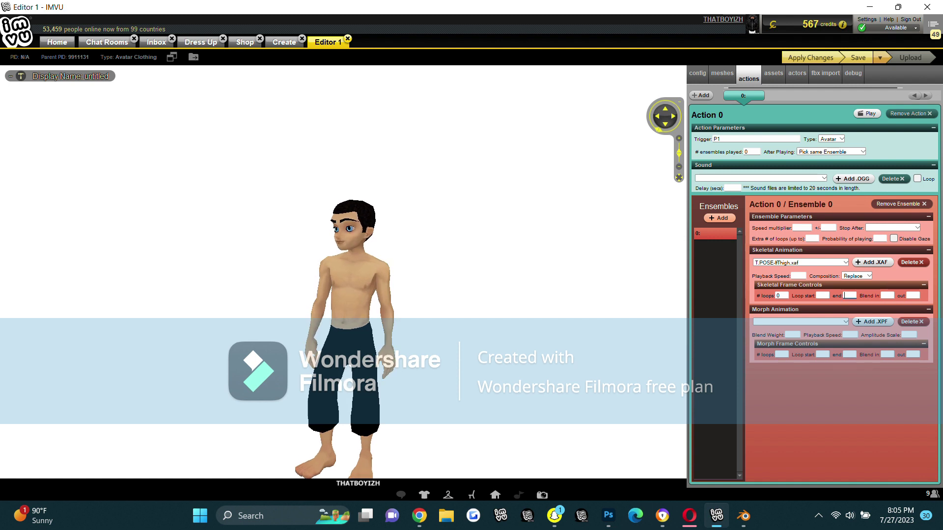
pyautogui.click(735, 517)
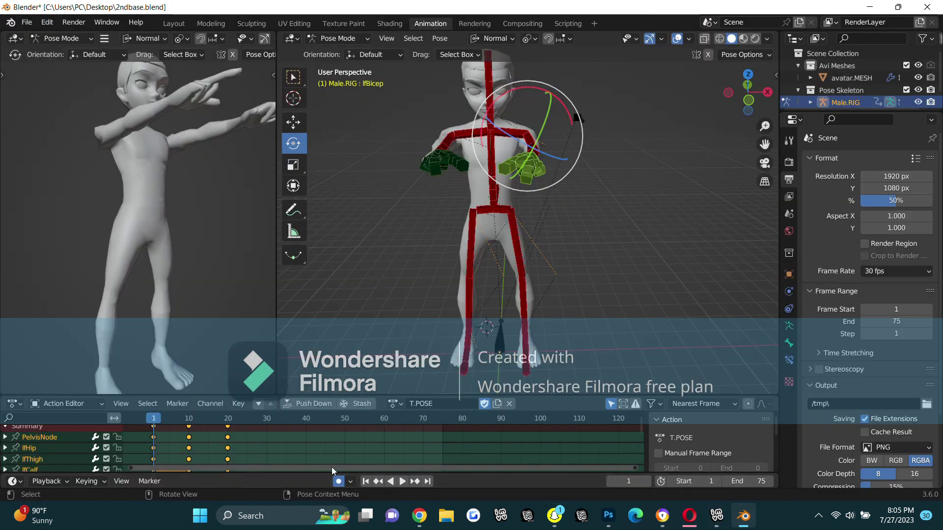
pyautogui.moveTo(153, 423); pyautogui.dragTo(157, 423)
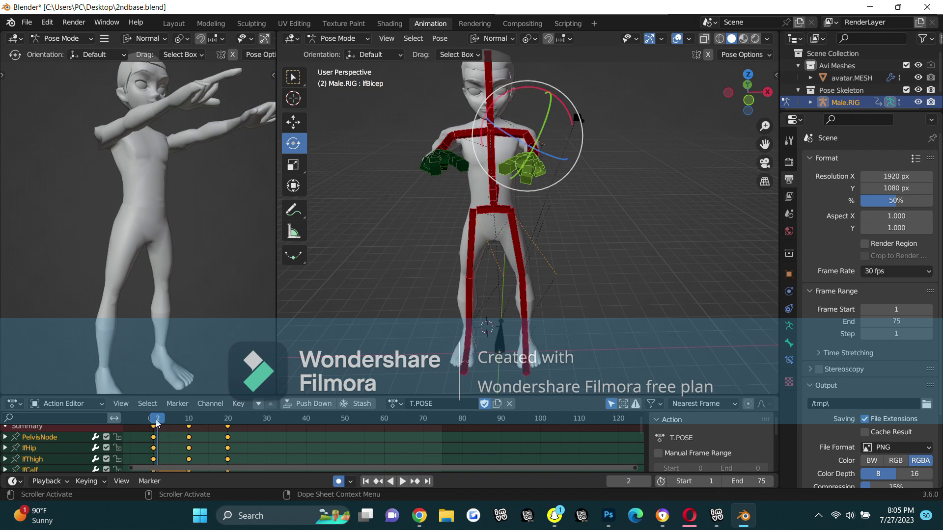
pyautogui.click(190, 421)
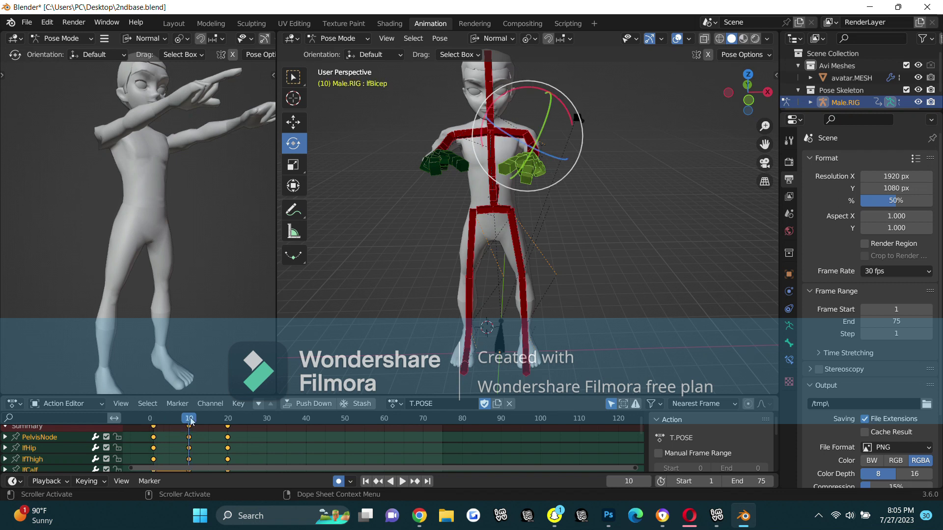
pyautogui.click(229, 421)
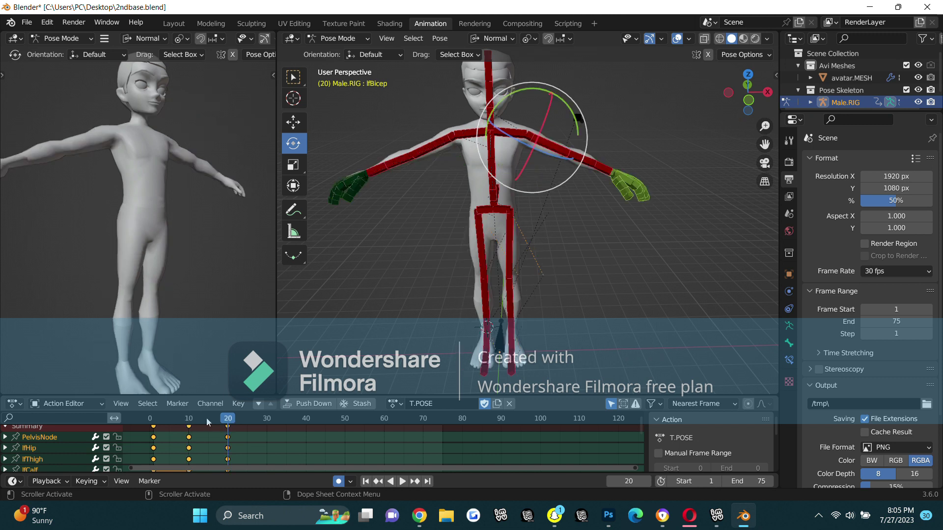
pyautogui.click(192, 423)
pyautogui.click(157, 421)
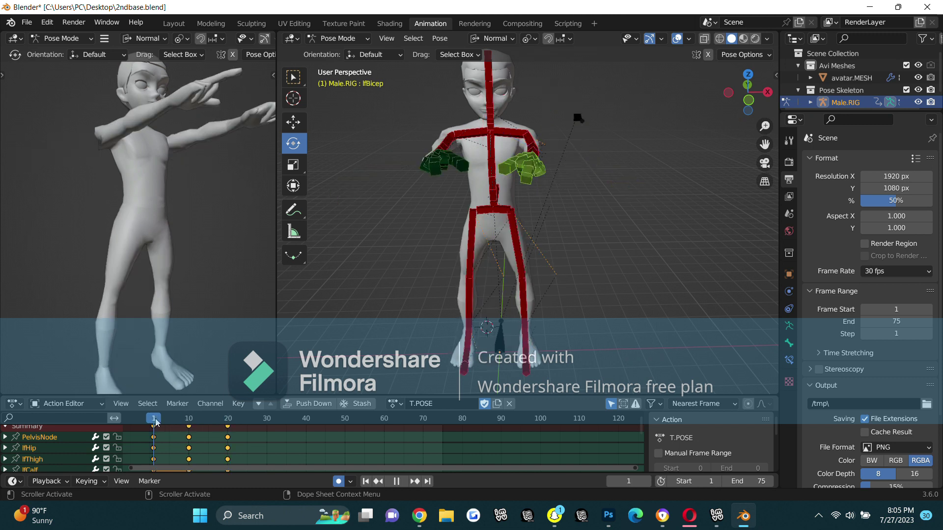
pyautogui.click(190, 422)
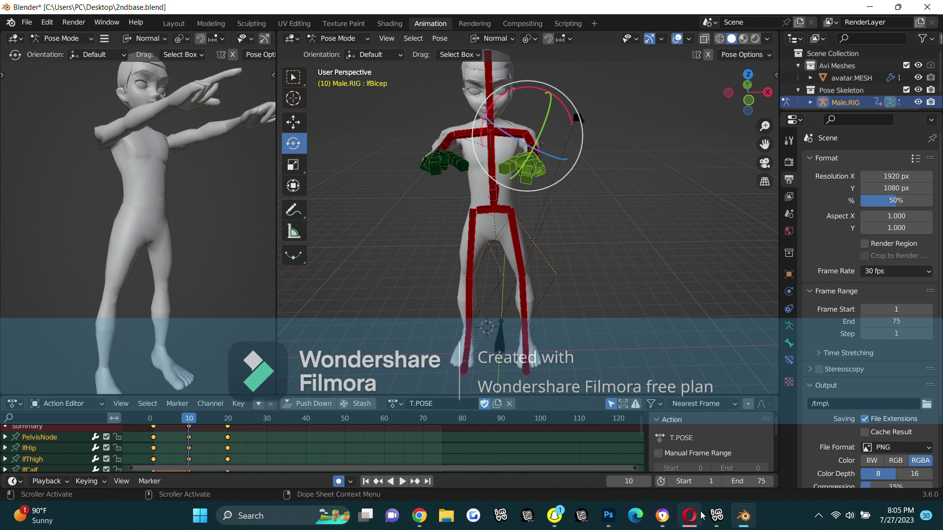
# Step: Set Action 0's loop start to frame 2 and loop end to frame 9, then return to Blender
pyautogui.click(716, 515)
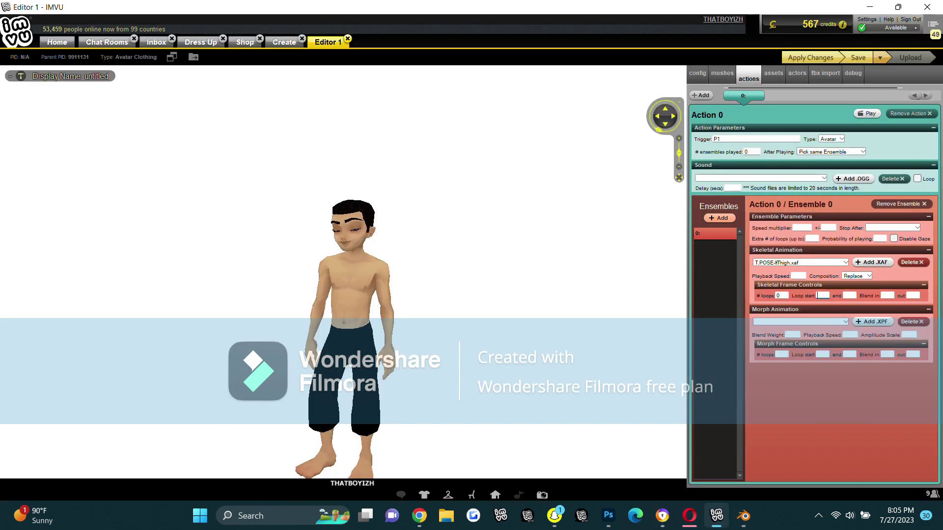
pyautogui.write('2')
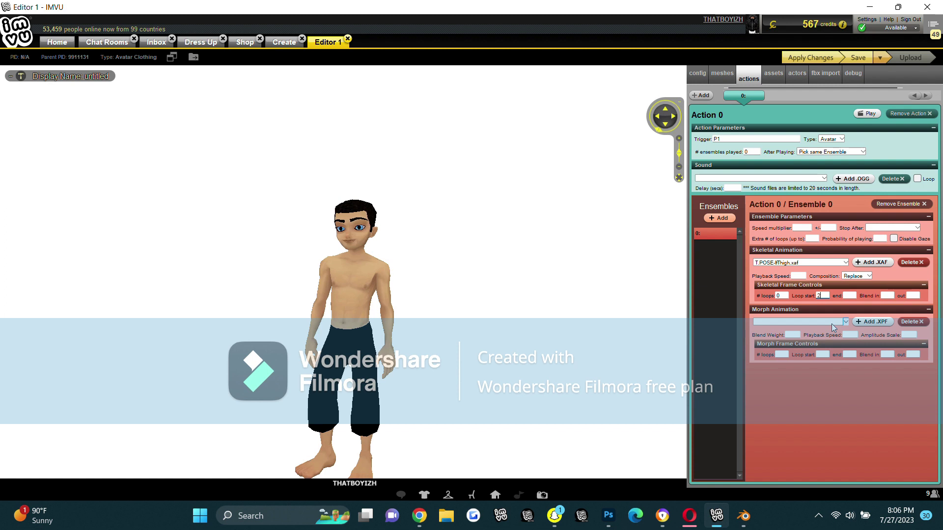
pyautogui.press('Tab')
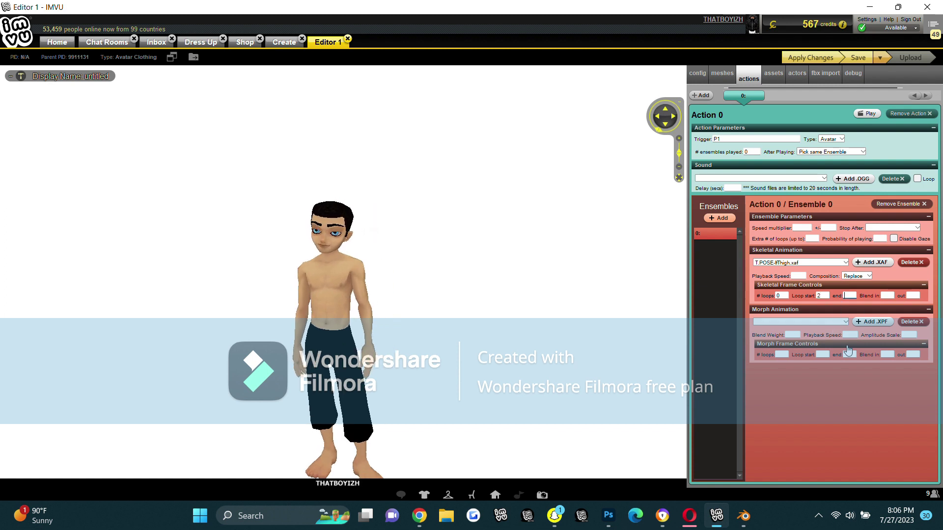
pyautogui.write('9')
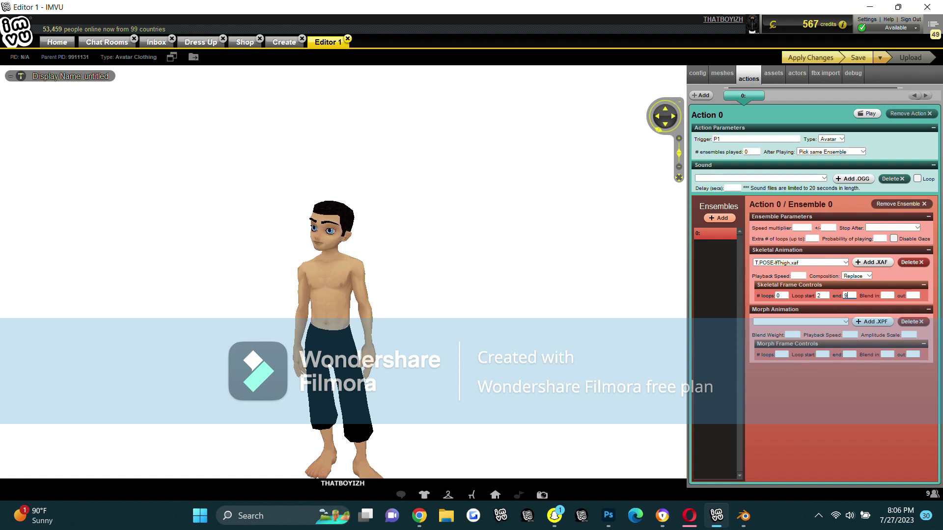
pyautogui.click(744, 514)
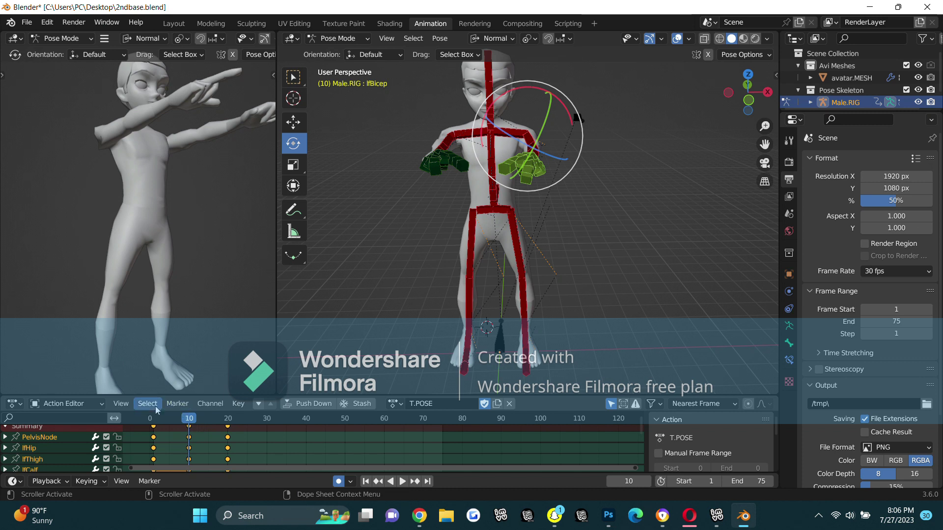
# Step: Apply the loop settings, play Action 0 on the avatar, and open My Outfits
pyautogui.click(716, 515)
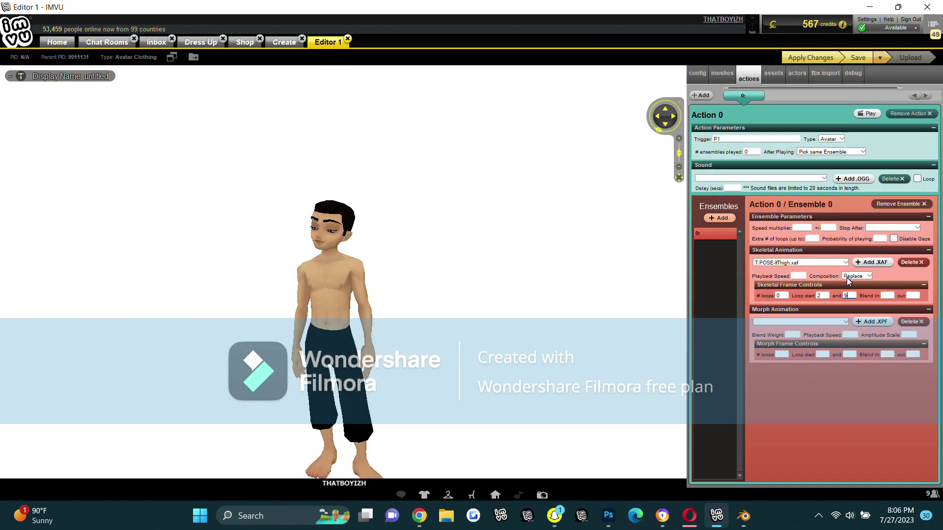
pyautogui.click(892, 227)
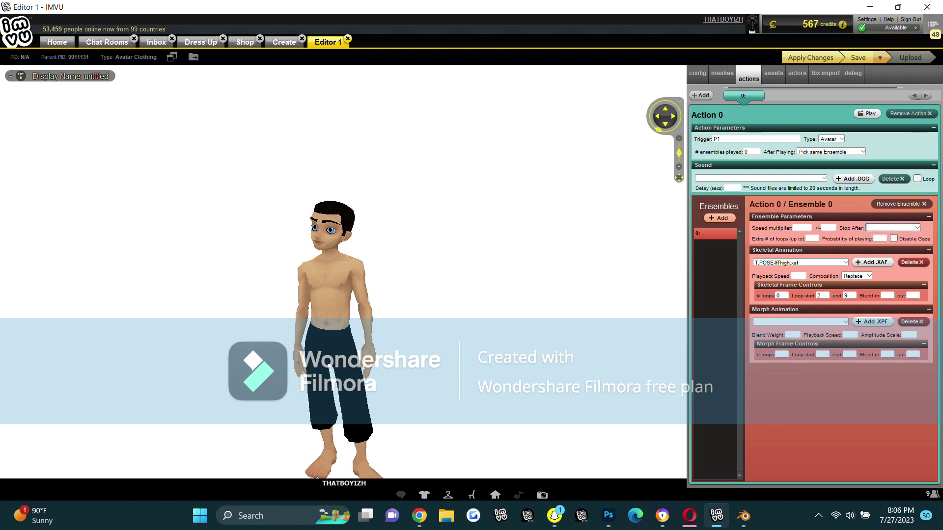
pyautogui.click(805, 58)
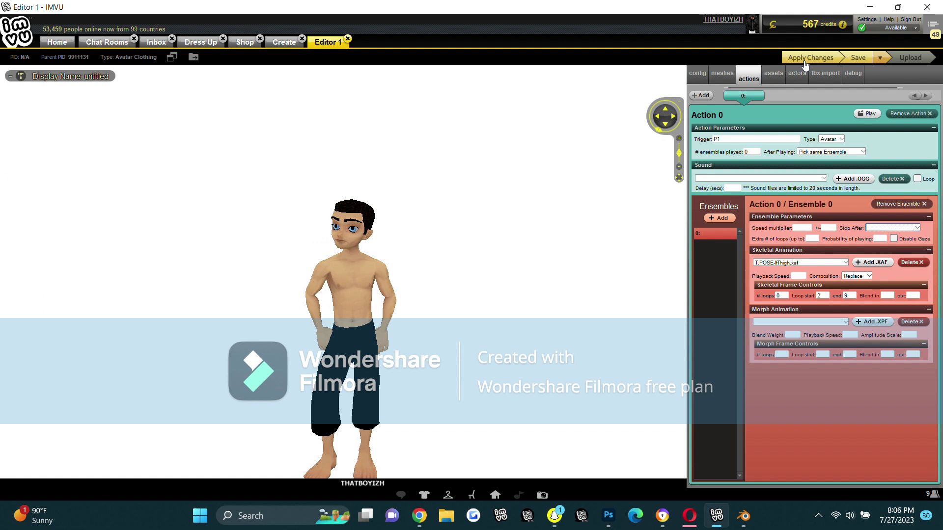
pyautogui.click(805, 59)
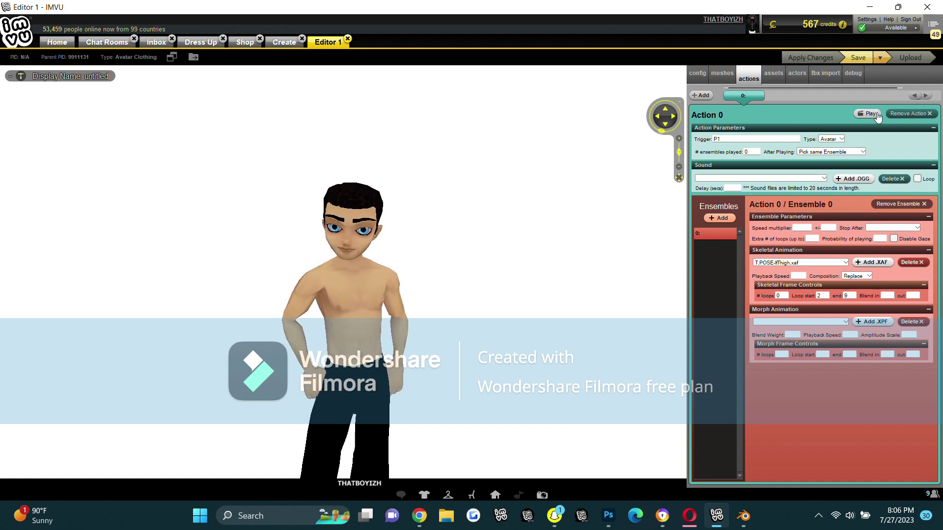
pyautogui.click(877, 116)
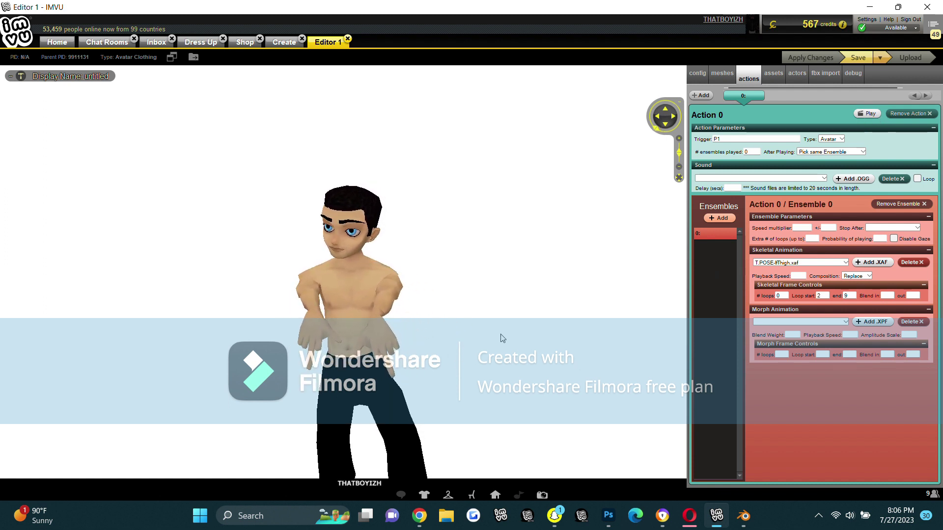
pyautogui.click(448, 495)
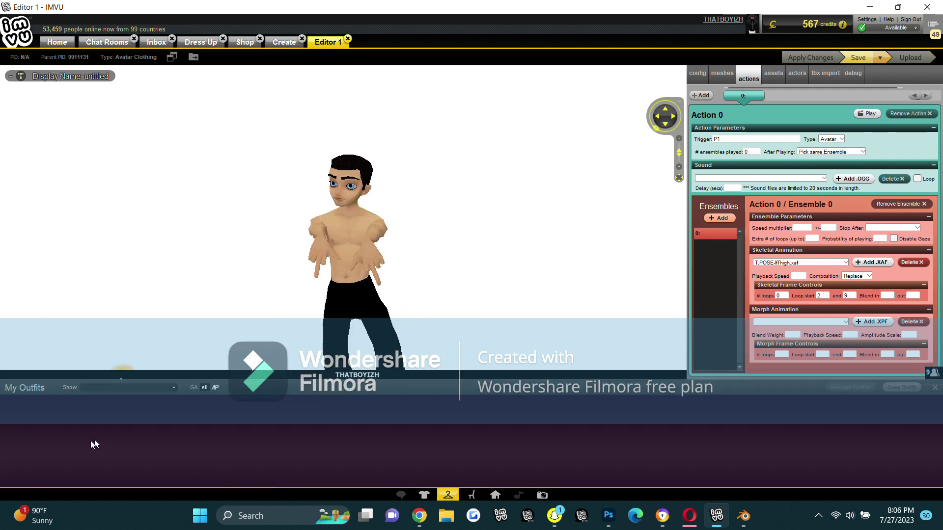
# Step: Dress the avatar in a saved white-tee outfit, replay Action 0, and return to Blender
pyautogui.click(172, 483)
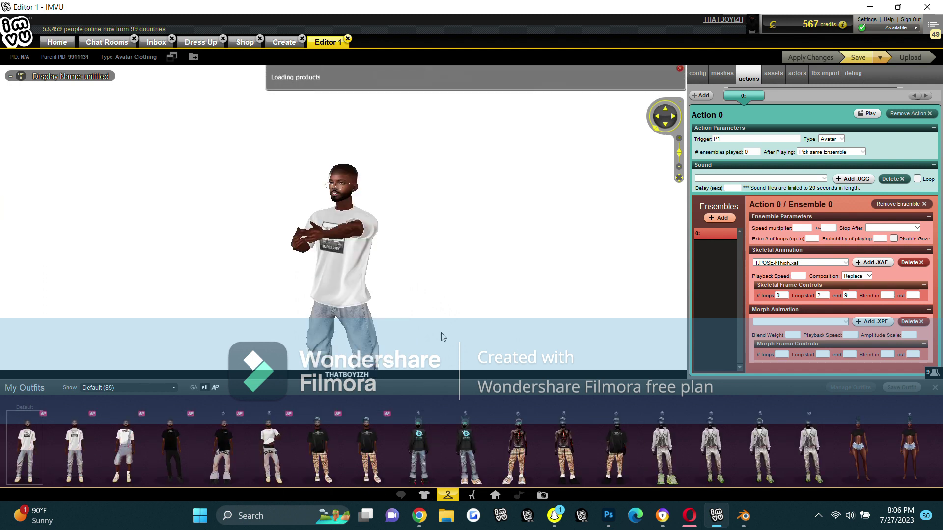
pyautogui.click(448, 495)
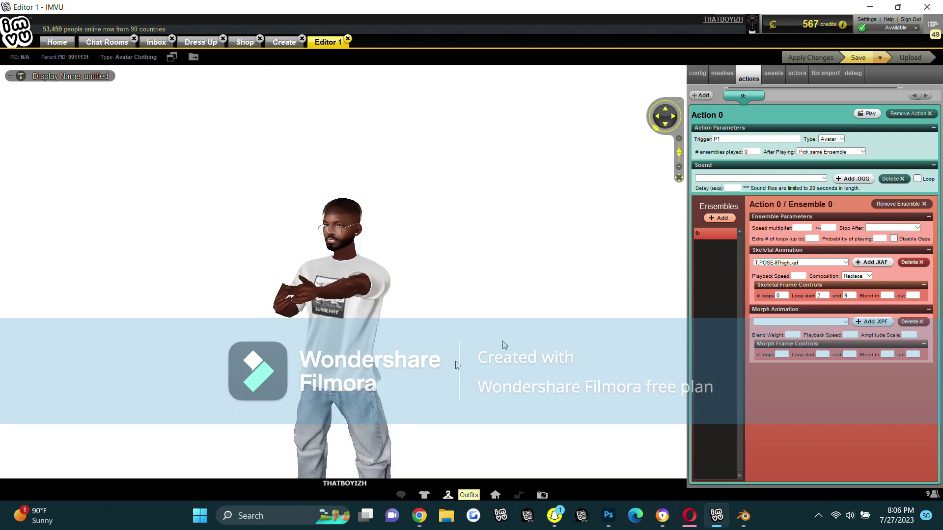
pyautogui.click(867, 115)
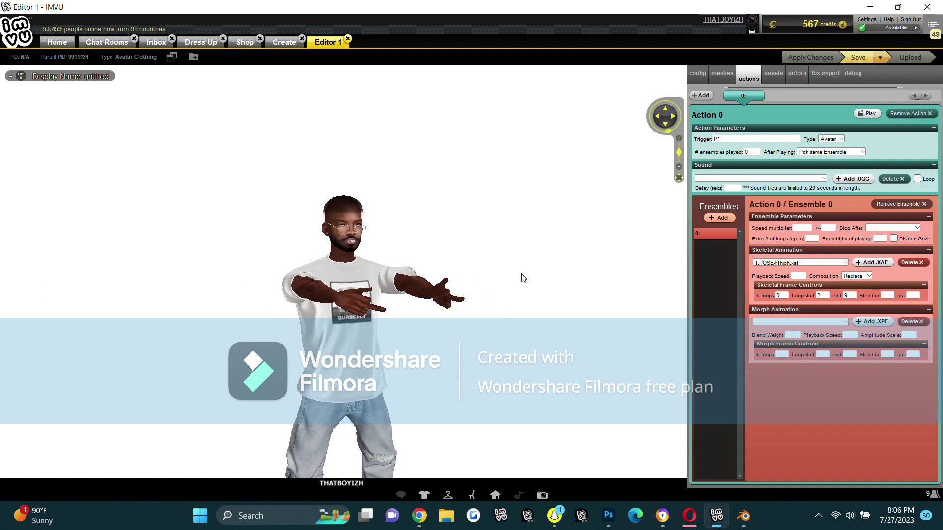
pyautogui.click(744, 516)
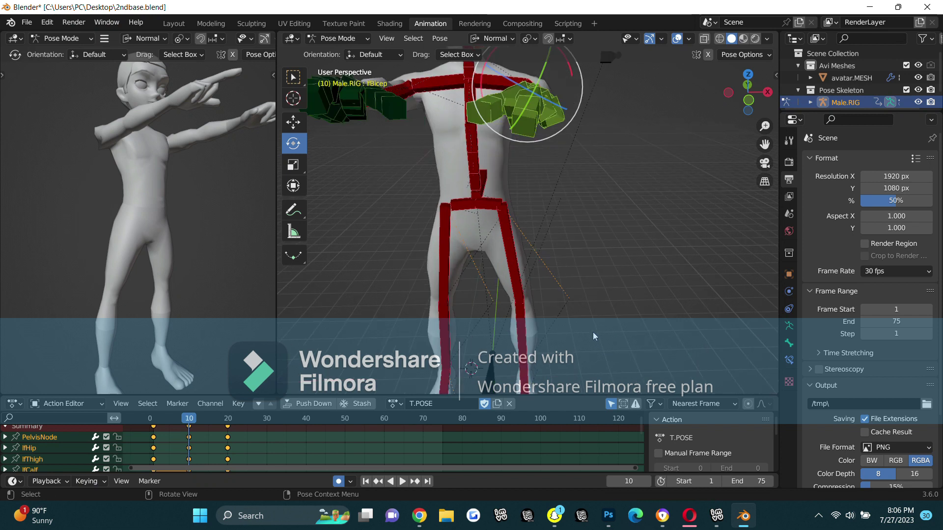
# Step: Zoom out and orbit to view the curled-hands rig from above, then return to the IMVU Editor
pyautogui.scroll(-4, 593, 332)
pyautogui.moveTo(748, 90)
pyautogui.mouseDown()
pyautogui.moveTo(722, 113)
pyautogui.moveTo(732, 106)
pyautogui.mouseUp()
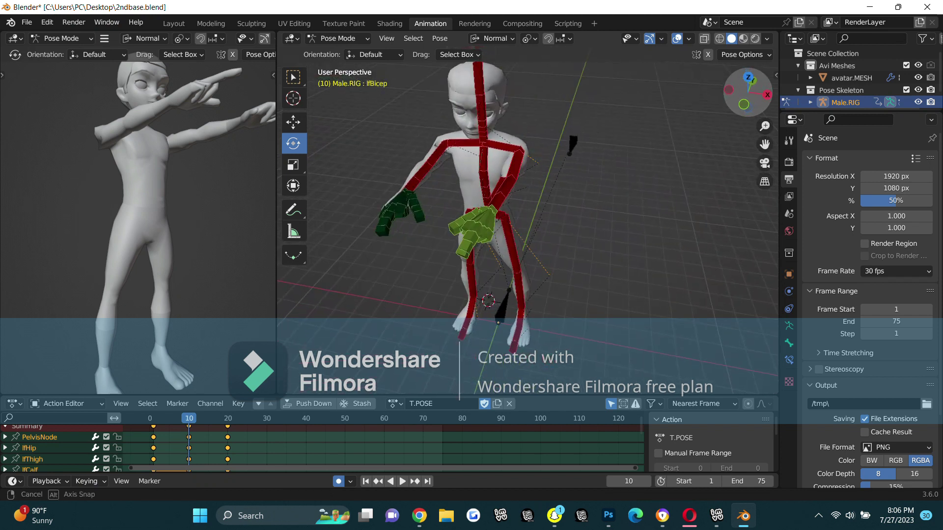
pyautogui.click(716, 516)
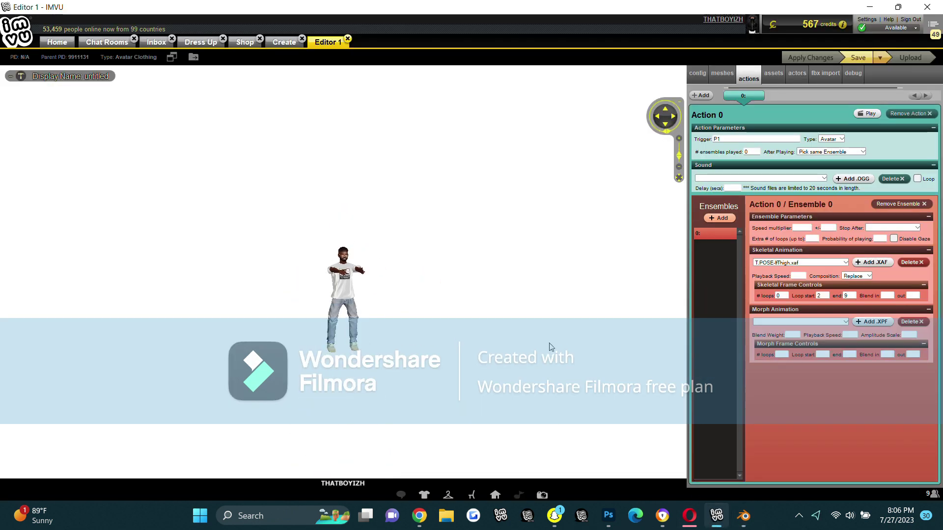
# Step: Reframe the avatar, browse saved avatars in the inventory, and play the P1 pointing action
pyautogui.click(678, 178)
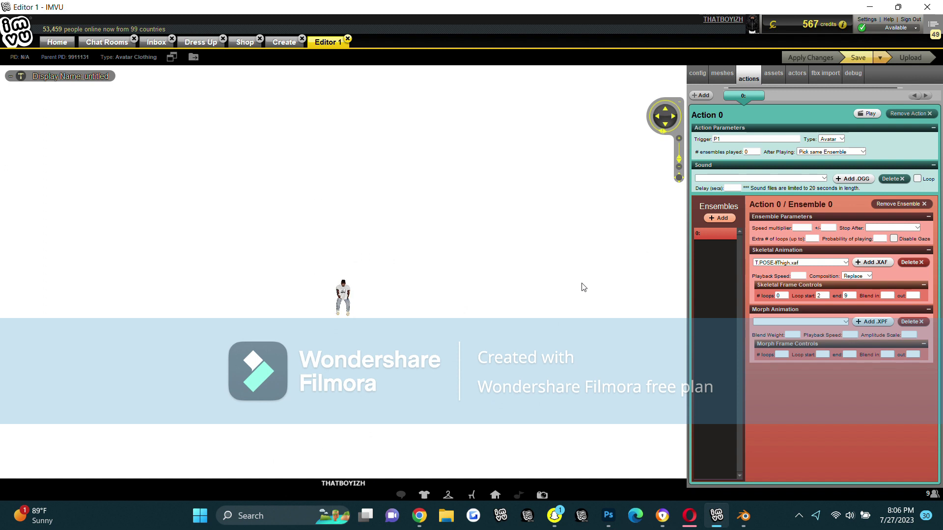
pyautogui.scroll(3, 583, 286)
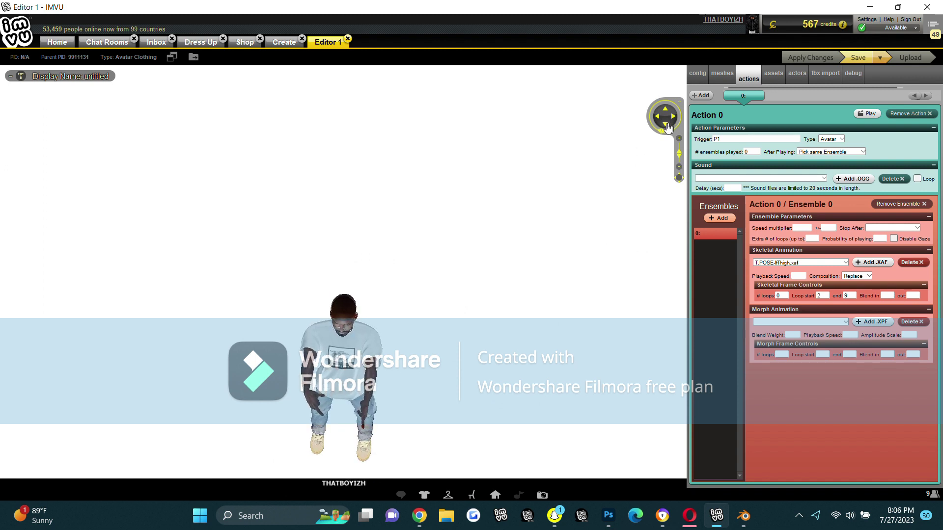
pyautogui.click(659, 132)
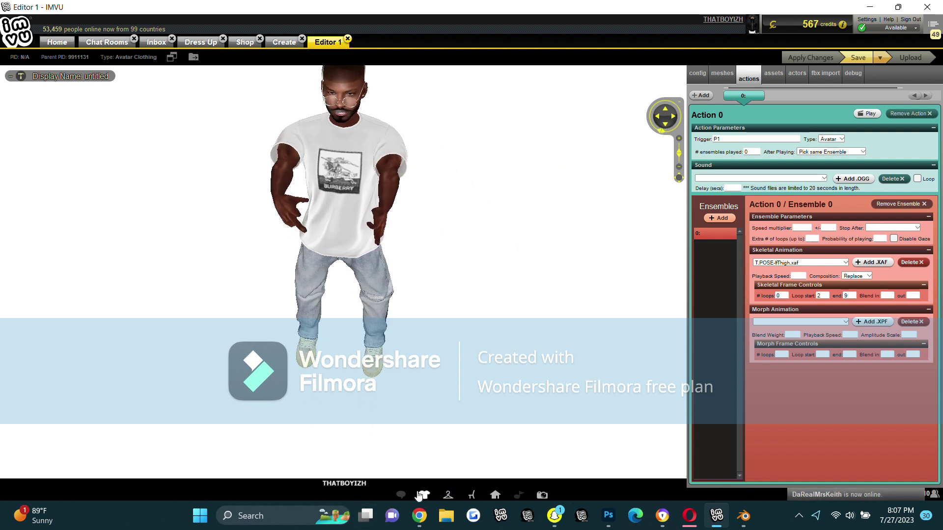
pyautogui.click(425, 495)
pyautogui.click(65, 447)
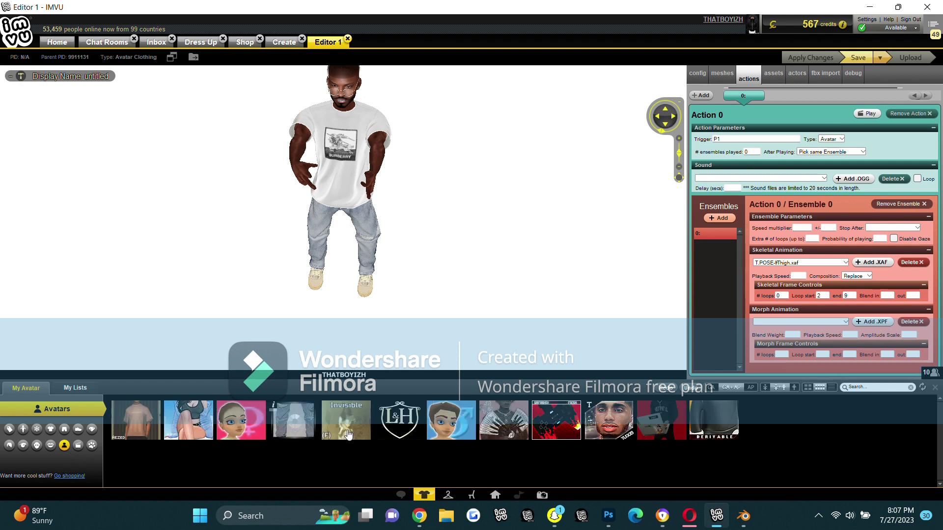
pyautogui.click(435, 495)
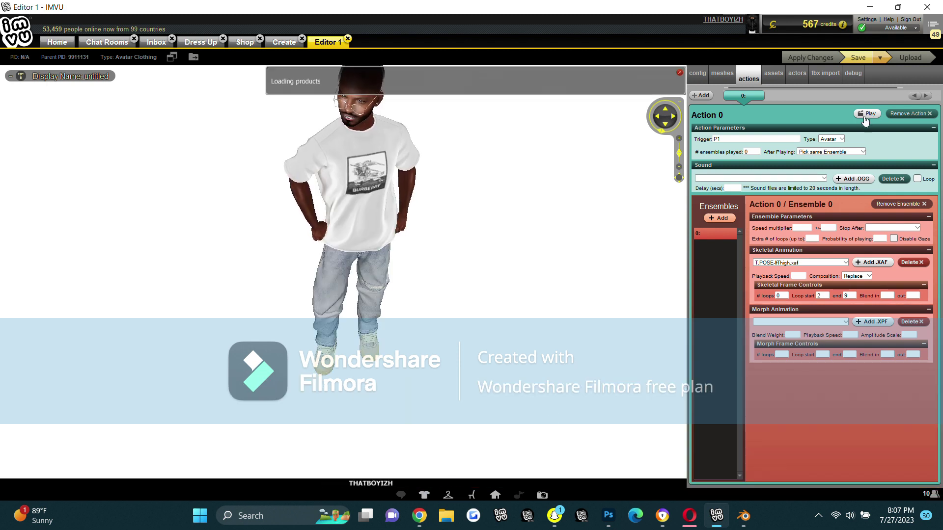
pyautogui.click(865, 116)
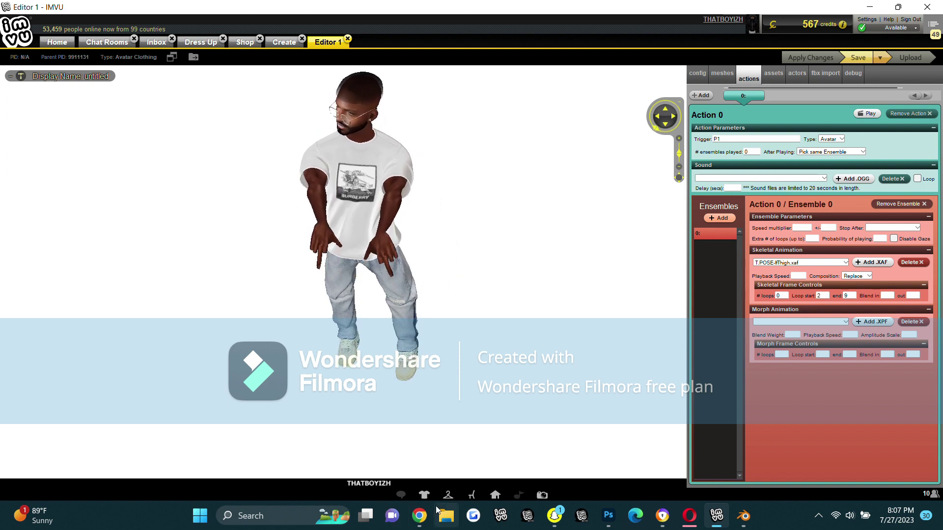
# Step: Replay the P1 action, zoom back to a full-body view, and go back to Blender
pyautogui.click(424, 495)
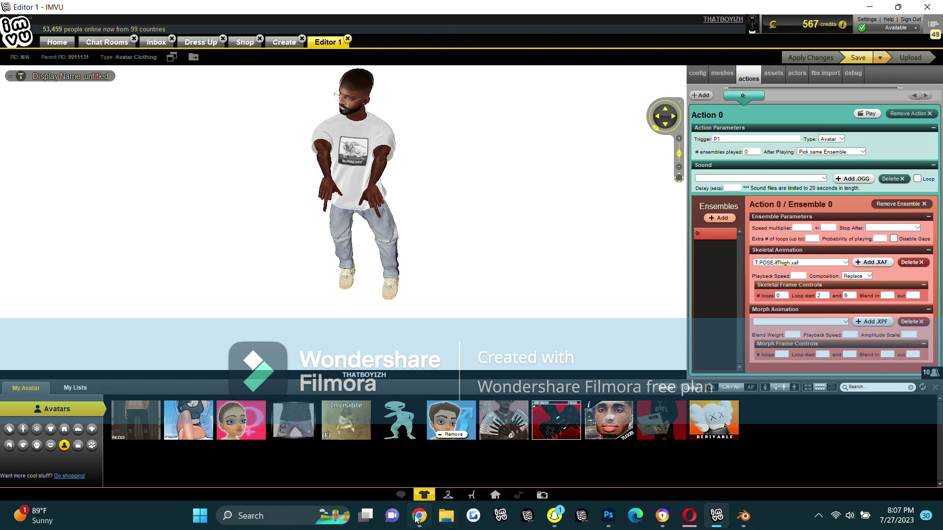
pyautogui.click(431, 490)
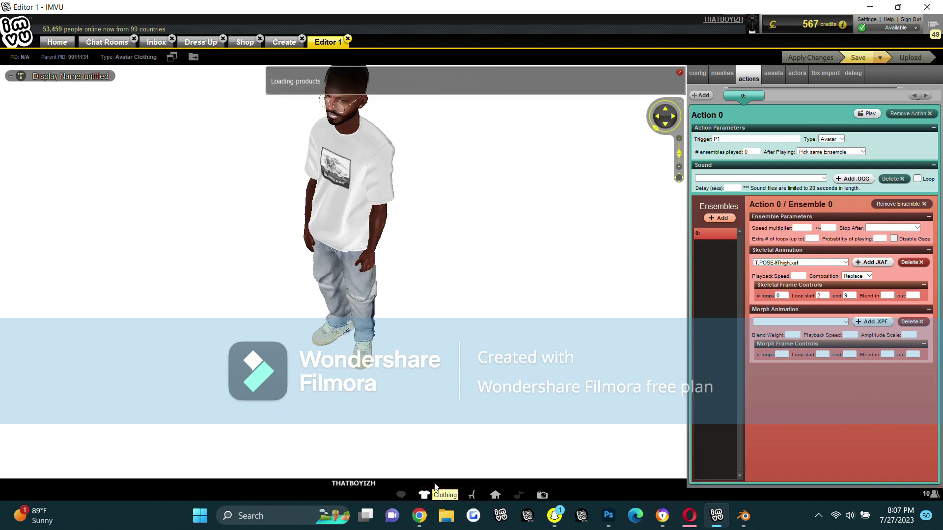
pyautogui.click(868, 116)
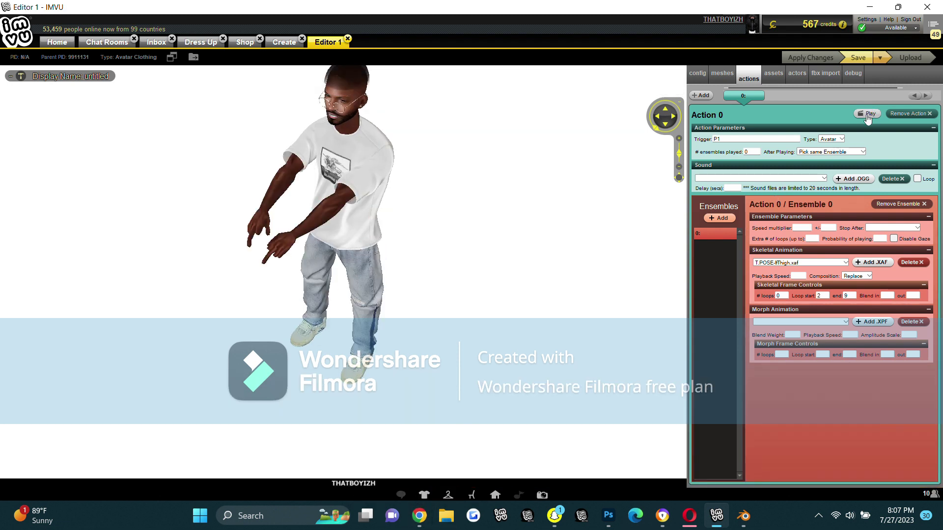
pyautogui.scroll(2, 611, 209)
pyautogui.scroll(3, 638, 206)
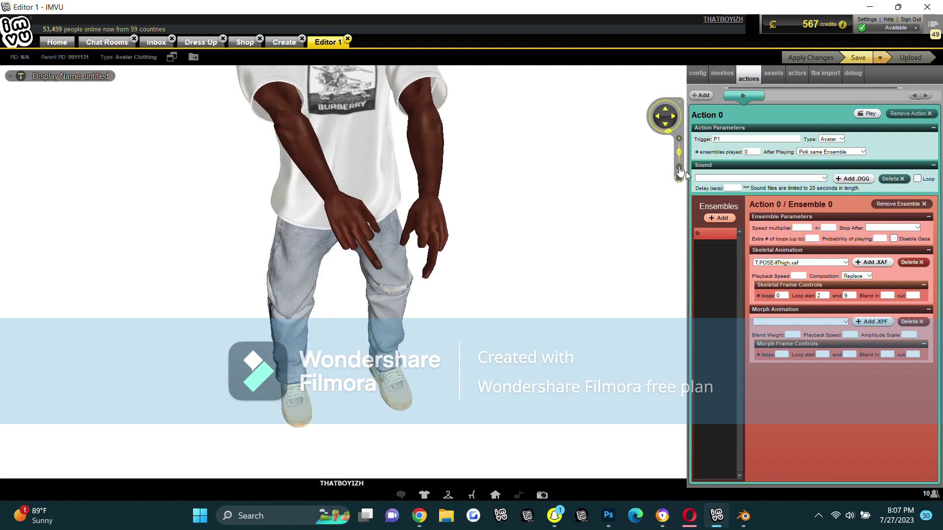
pyautogui.click(679, 177)
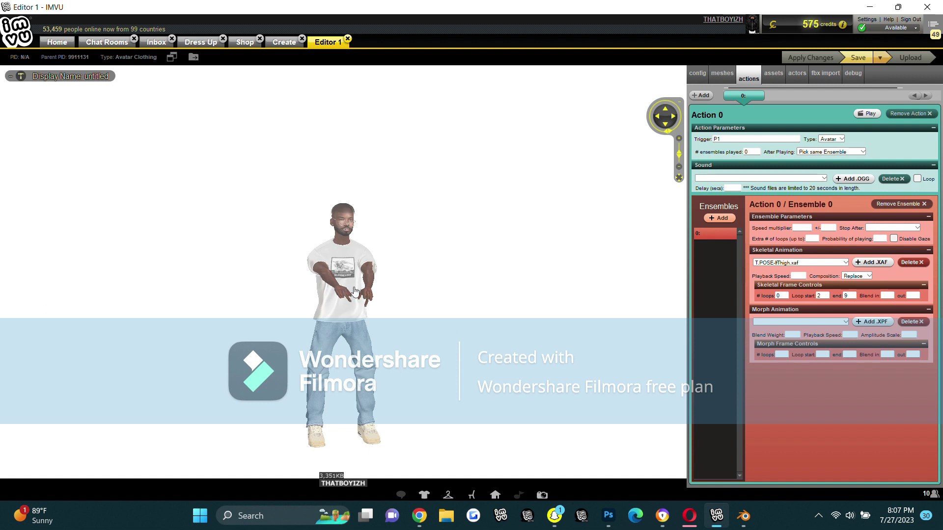
pyautogui.scroll(2, 355, 291)
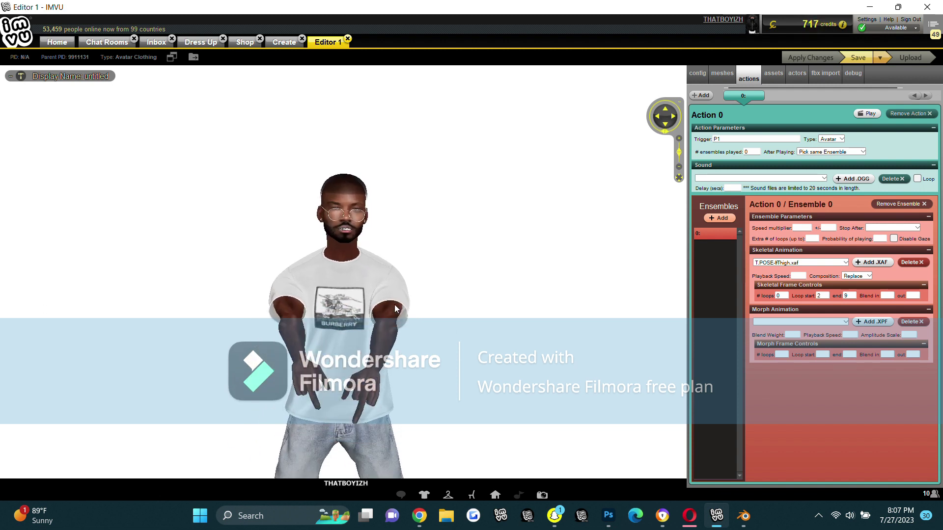
pyautogui.scroll(1, 556, 205)
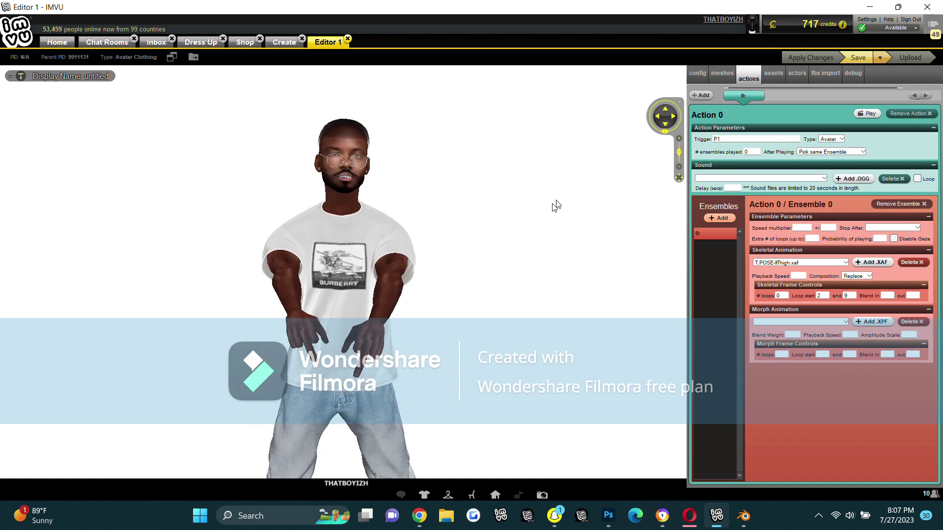
pyautogui.click(742, 516)
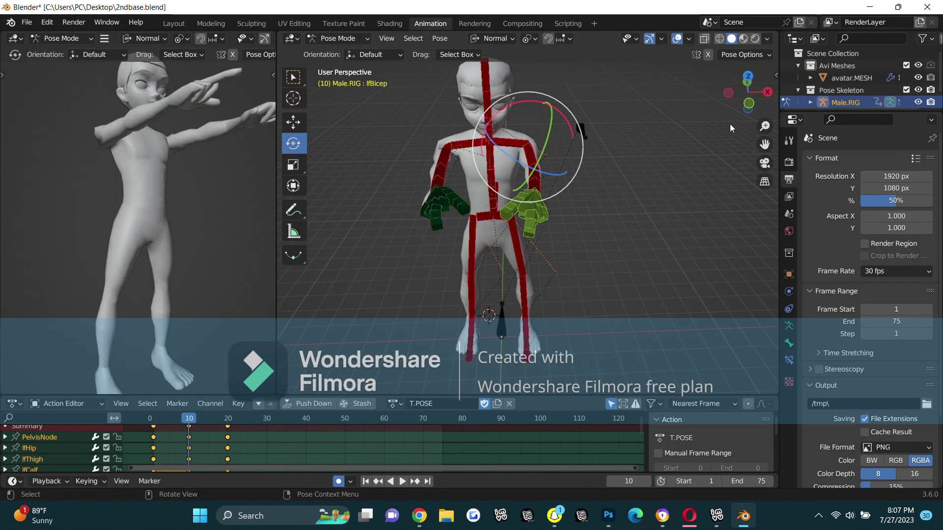
# Step: Orbit slightly around the posed Male.RIG, then bring the IMVU Editor back to the front
pyautogui.moveTo(748, 106)
pyautogui.mouseDown()
pyautogui.moveTo(759, 109)
pyautogui.moveTo(749, 112)
pyautogui.mouseUp()
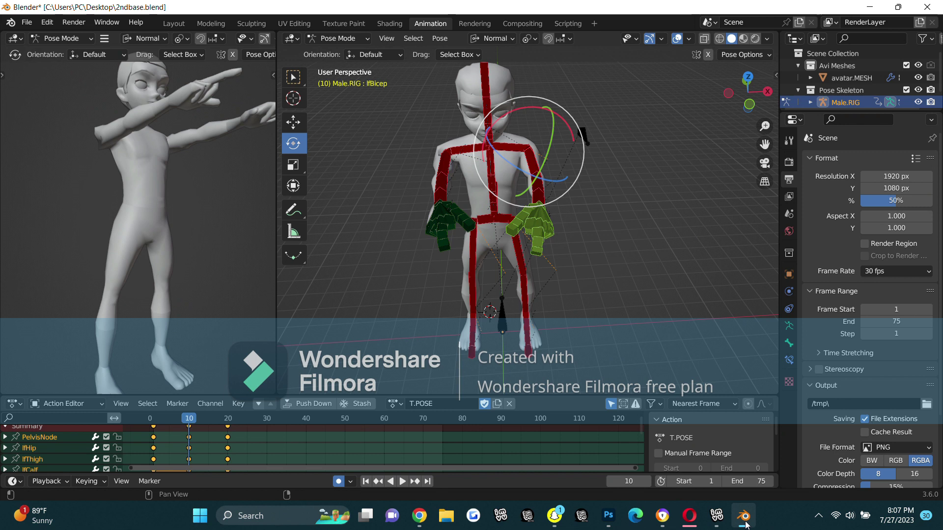
pyautogui.click(717, 515)
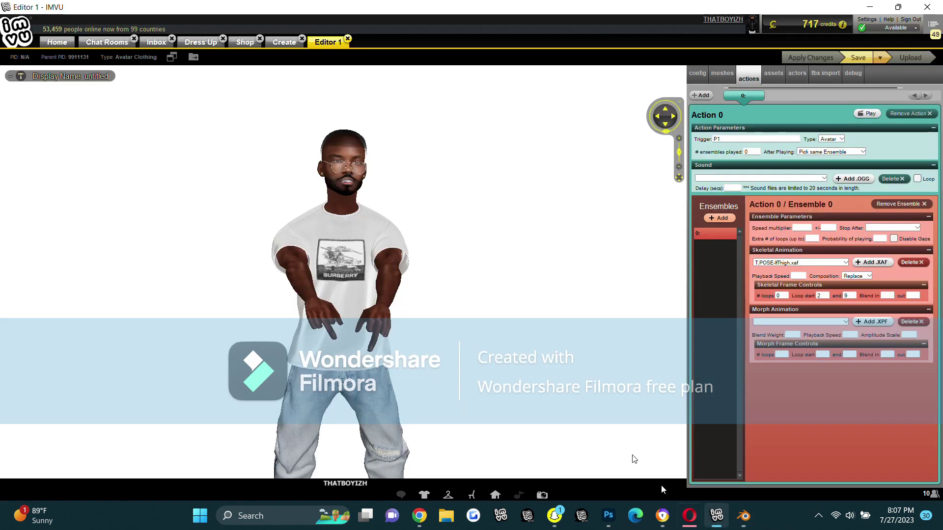
# Step: Reframe the avatar, attempt the action upload, and dismiss the not-enough-credits error
pyautogui.click(666, 124)
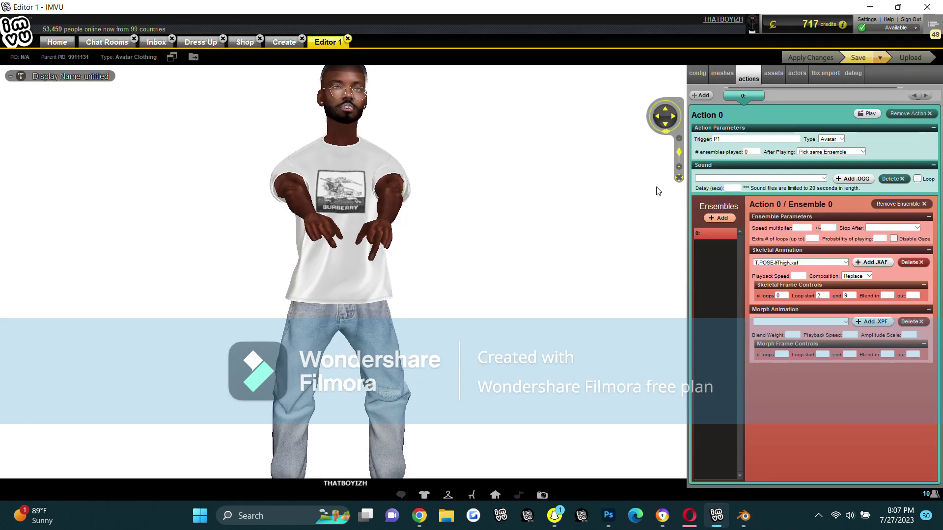
pyautogui.scroll(-1, 658, 191)
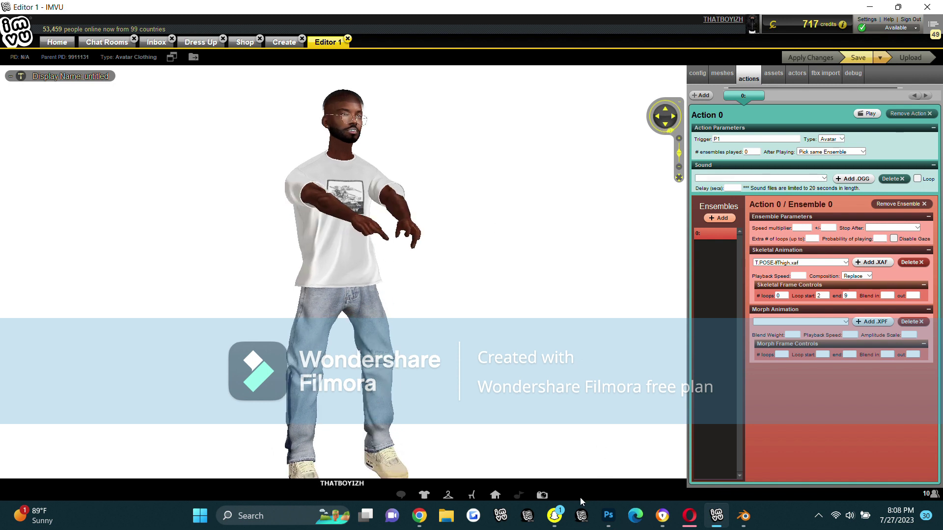
pyautogui.click(690, 518)
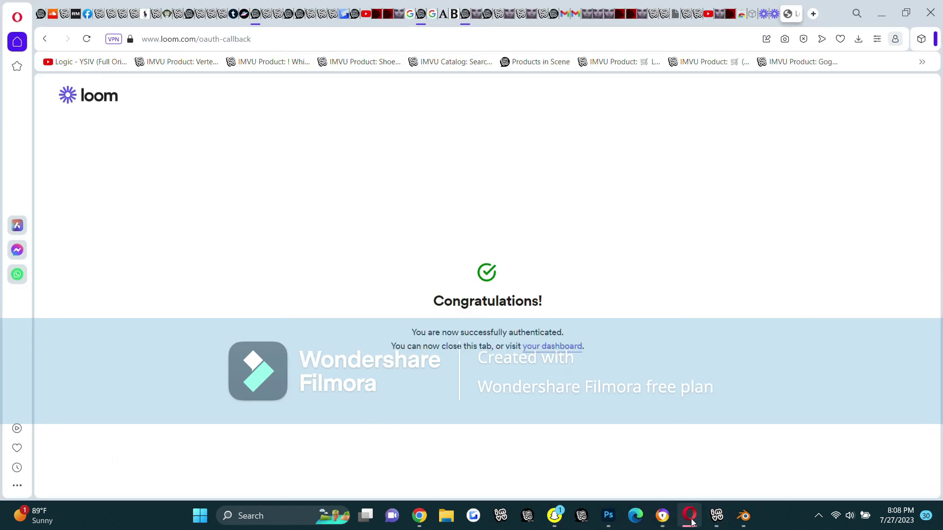
pyautogui.click(717, 516)
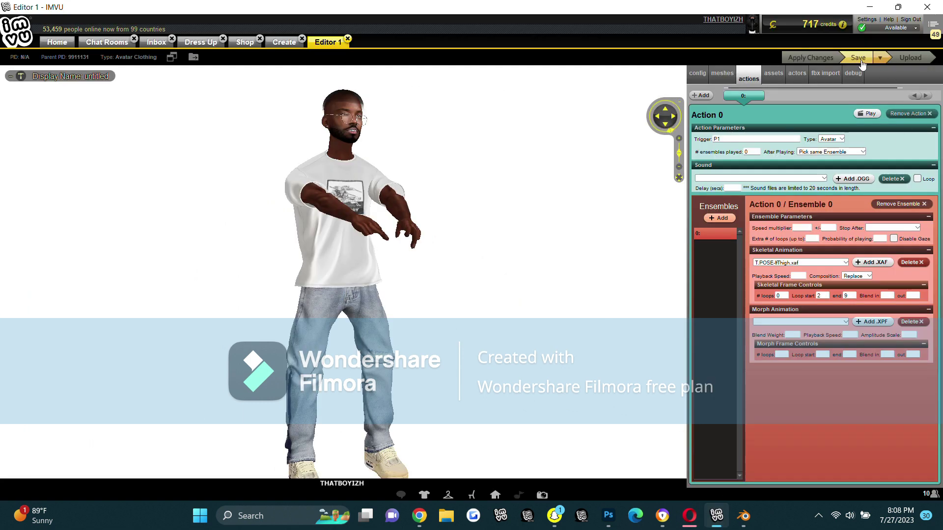
pyautogui.click(912, 58)
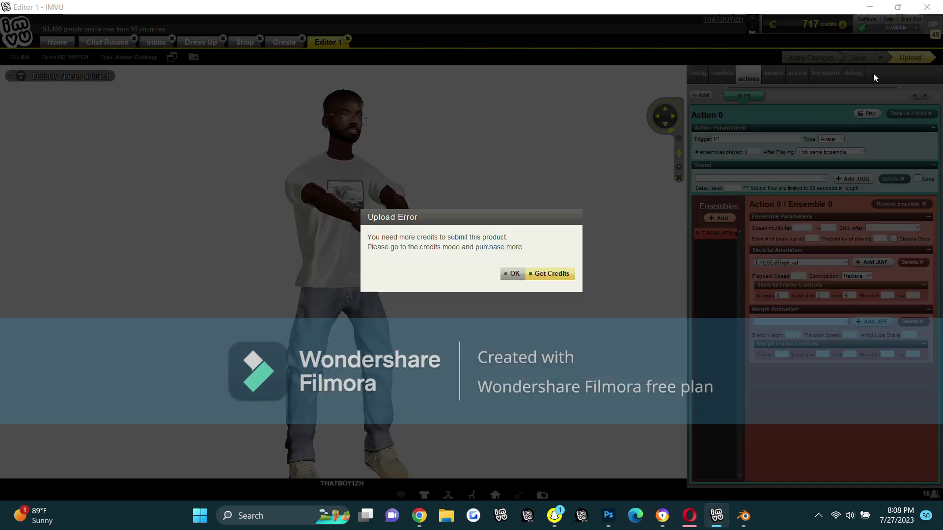
pyautogui.click(516, 274)
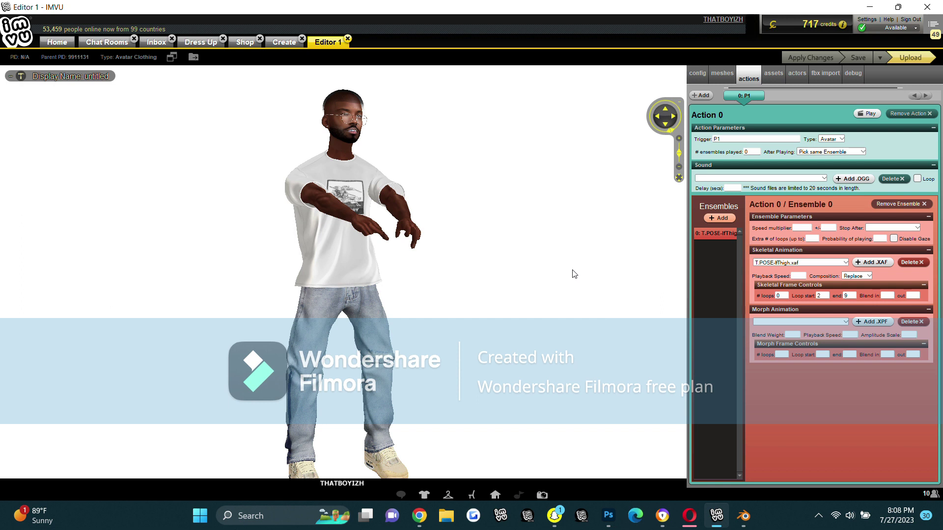
# Step: Overwrite then undo the P1 trigger text, collapse Action Parameters, and switch to Blender
pyautogui.moveTo(727, 139); pyautogui.dragTo(700, 145)
pyautogui.write('OH WELL FOR THAT PAR')
pyautogui.hotkey('ctrl', 'z')
pyautogui.hotkey('ctrl', 'z')
pyautogui.hotkey('ctrl', 'z')
pyautogui.hotkey('ctrl', 'z')
pyautogui.click(795, 128)
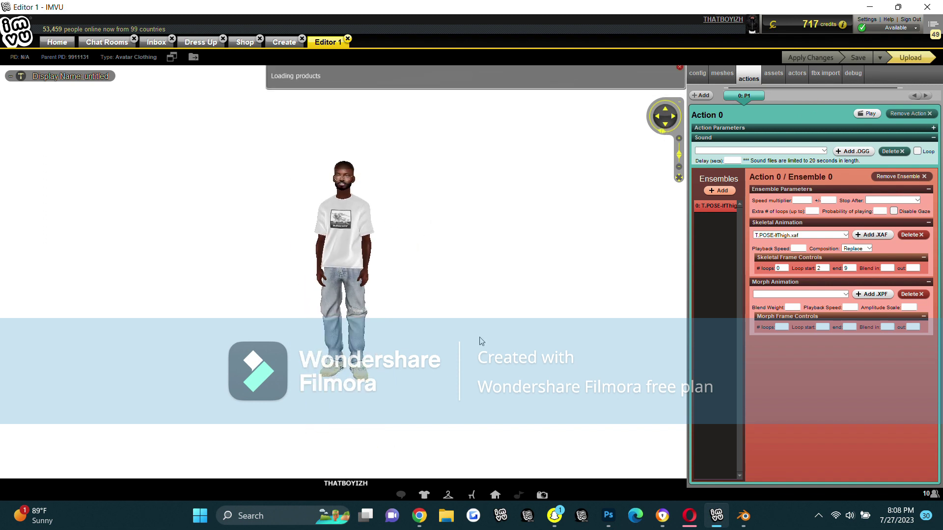
pyautogui.click(743, 516)
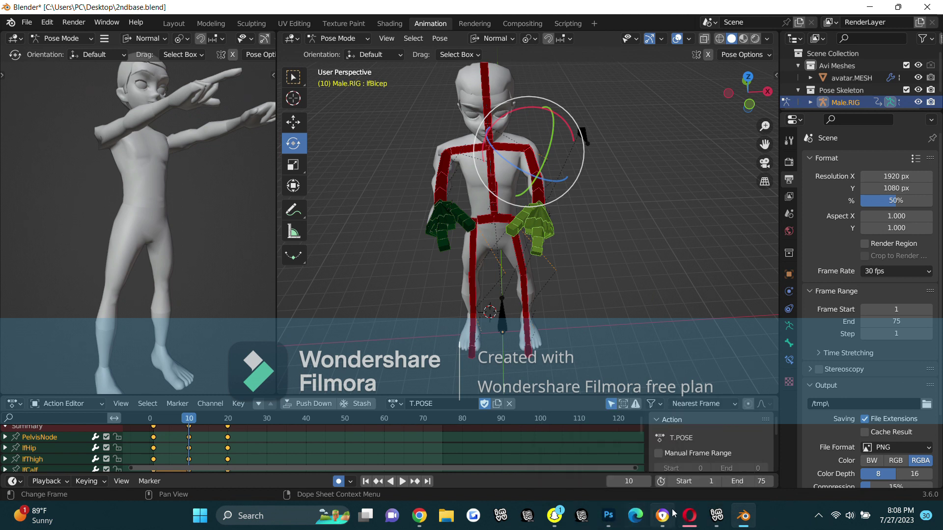
# Step: Minimize Blender and show Loom's successful-authentication page in Opera
pyautogui.click(747, 514)
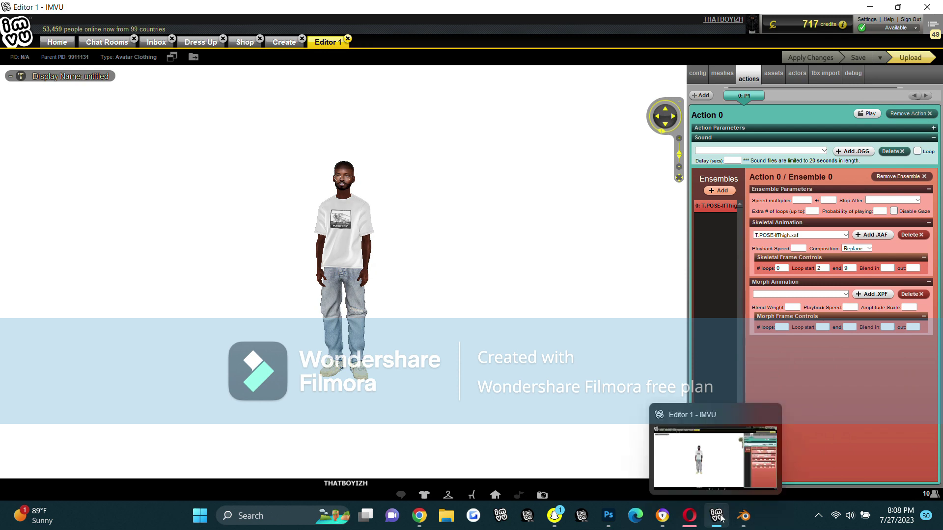
pyautogui.click(689, 516)
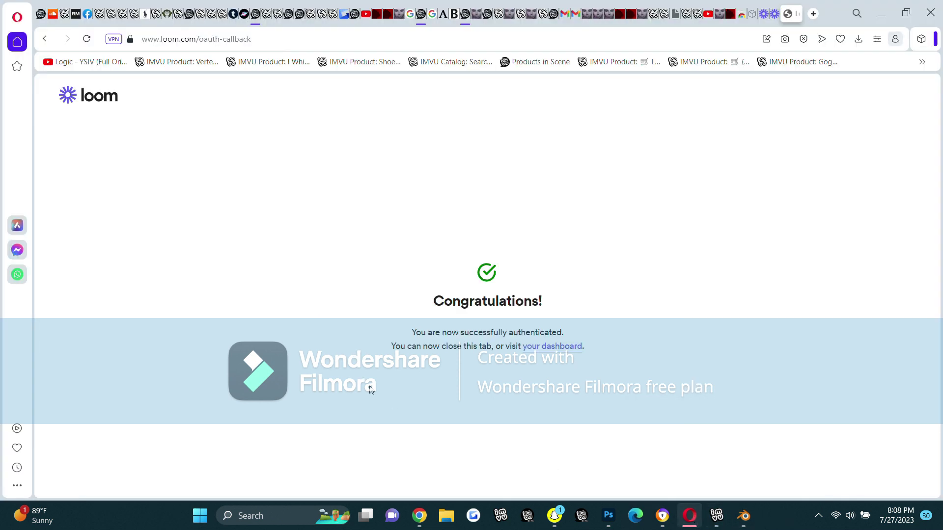